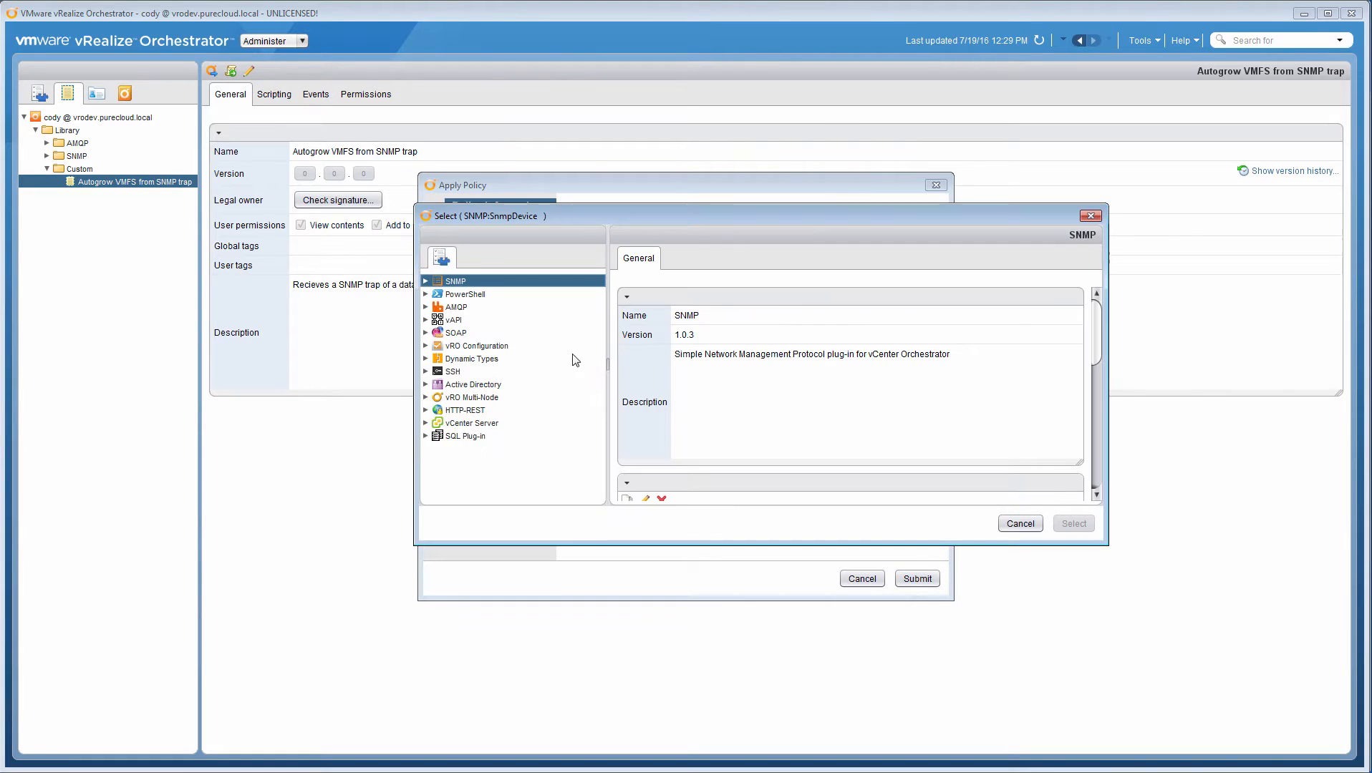
Step: Assign SF-vCenter as the SNMP device for the Autogrow VMFS from SNMP trap policy and apply the policy
{"action": "left_click", "coordinate": [425, 281]}
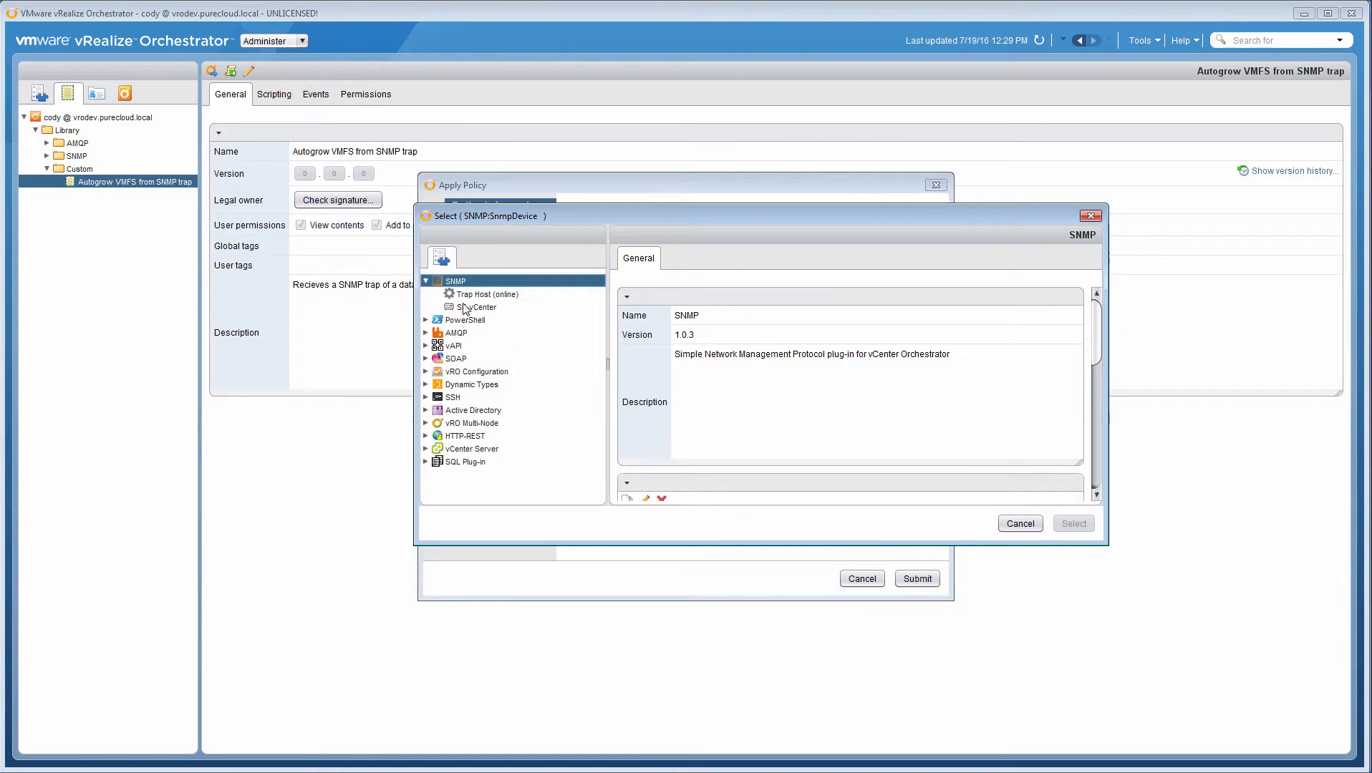
{"action": "left_click", "coordinate": [467, 306]}
{"action": "left_click", "coordinate": [1072, 524]}
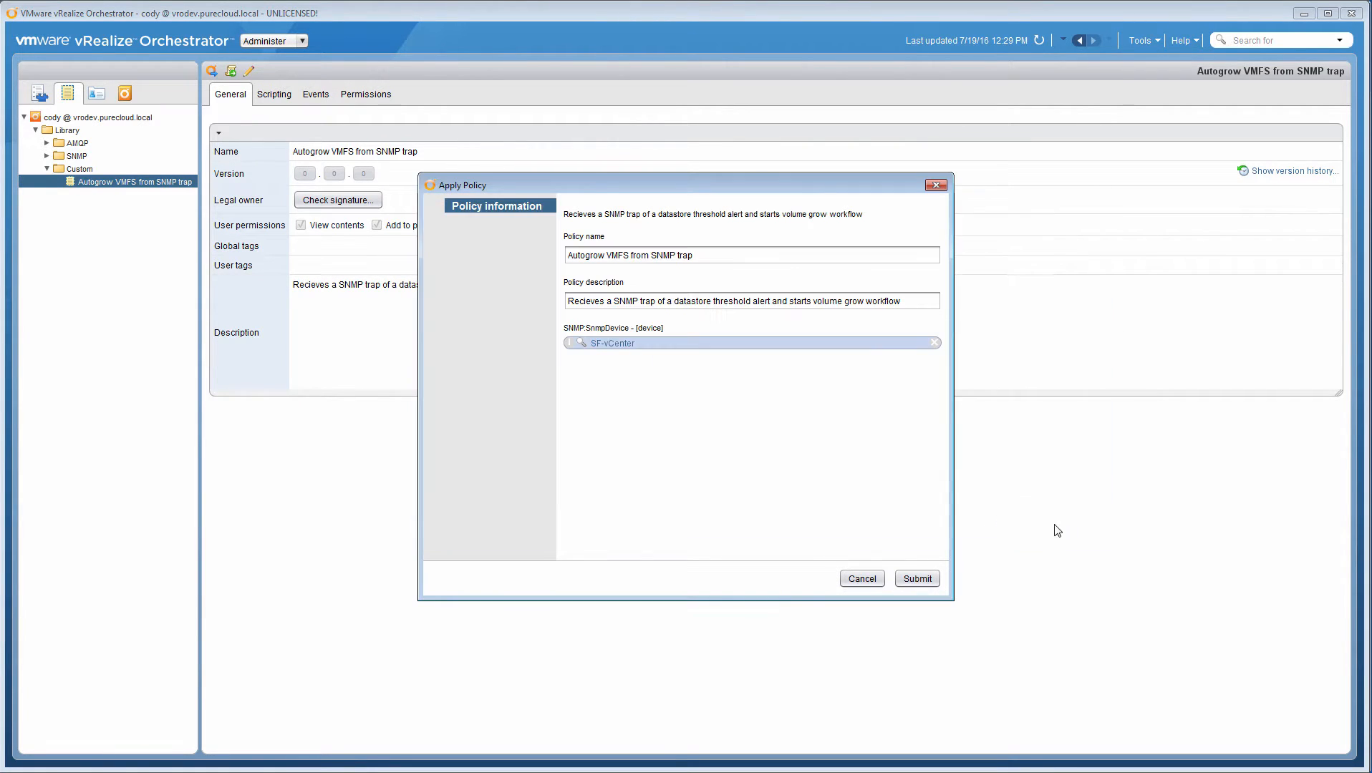
{"action": "left_click", "coordinate": [919, 579]}
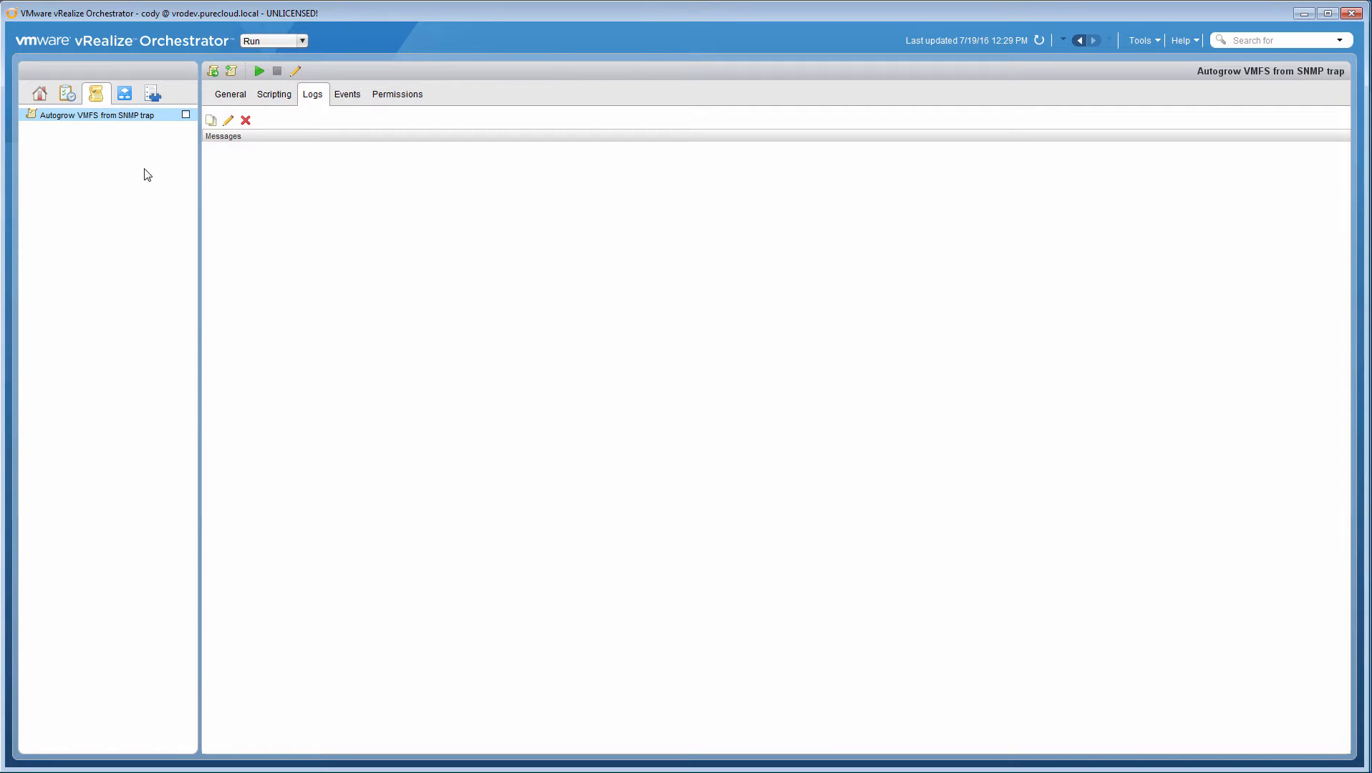
Step: View the Expand FlashArray/VMFS Volume workflow in the Pure Storage library's VMware ESXi and FlashArray folder
{"action": "left_click", "coordinate": [125, 98]}
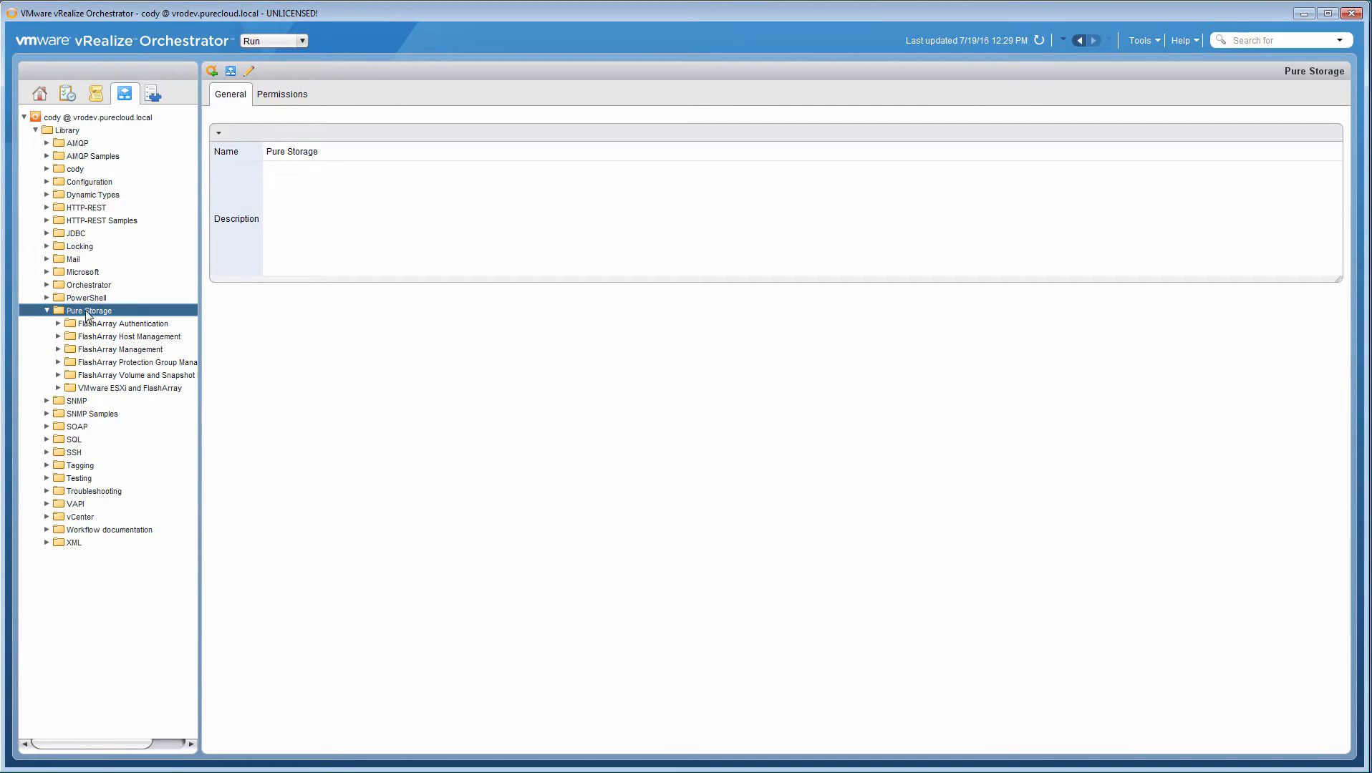
{"action": "left_click", "coordinate": [58, 388]}
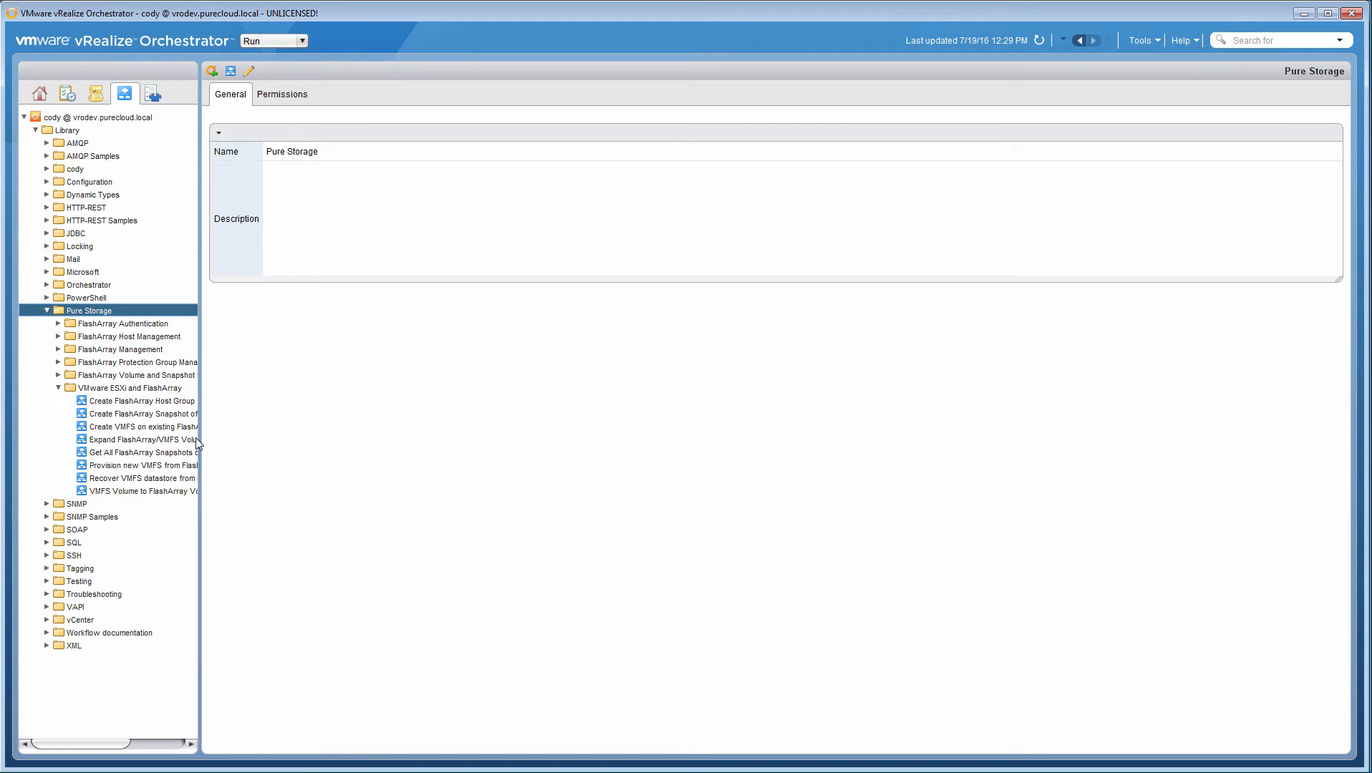
{"action": "left_click_drag", "start_coordinate": [201, 437], "coordinate": [291, 436]}
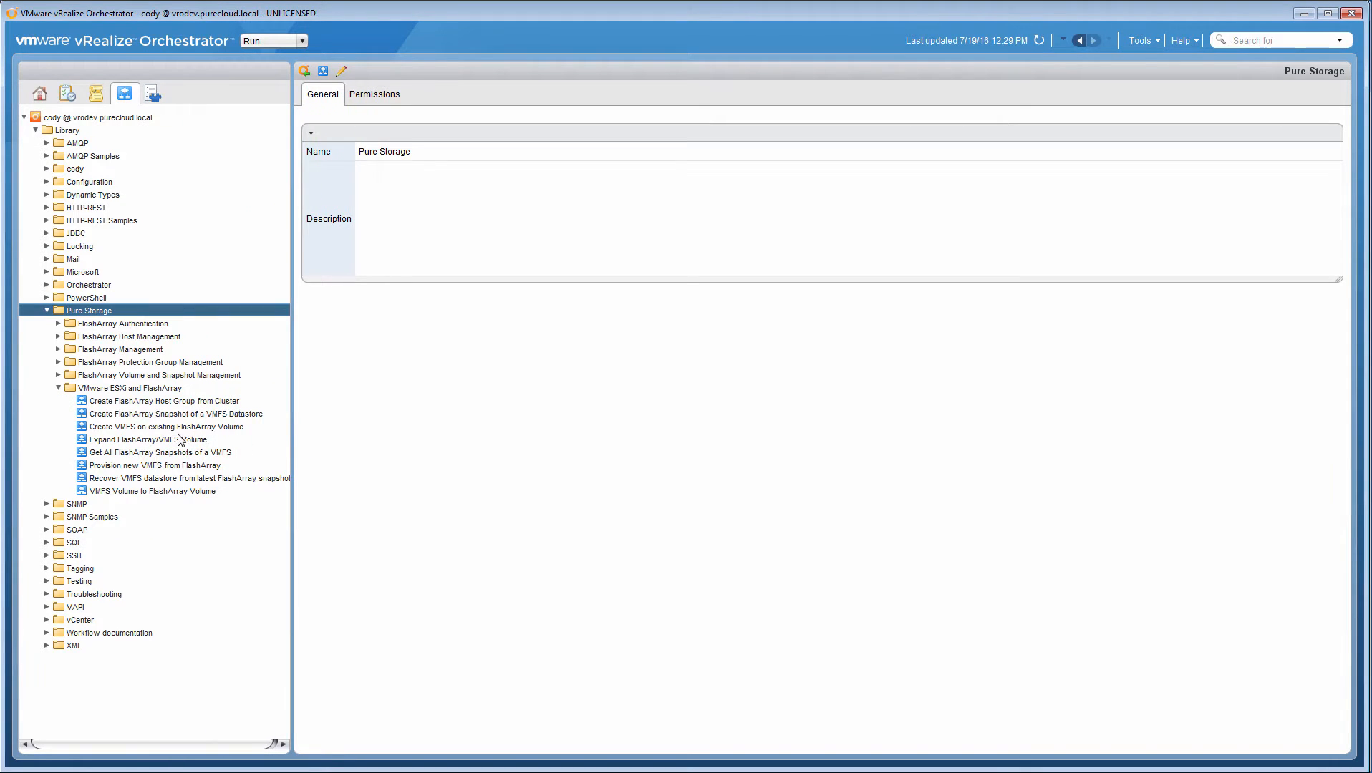
{"action": "left_click", "coordinate": [177, 439]}
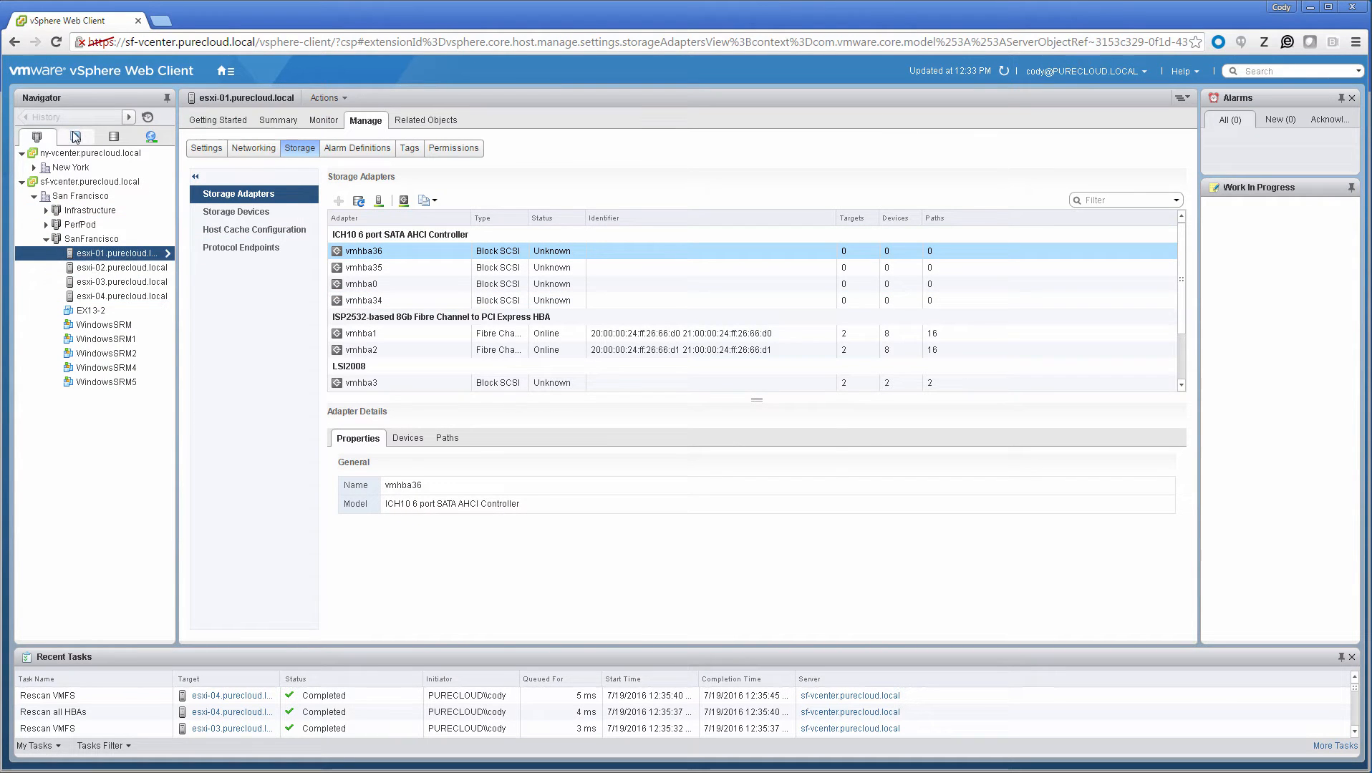
Step: In the vSphere Web Client, create a 4 TB Pure Storage datastore named vROResize for the SanFrancisco cluster on array csg-fa405-1.purecloud.local
{"action": "left_click", "coordinate": [113, 136]}
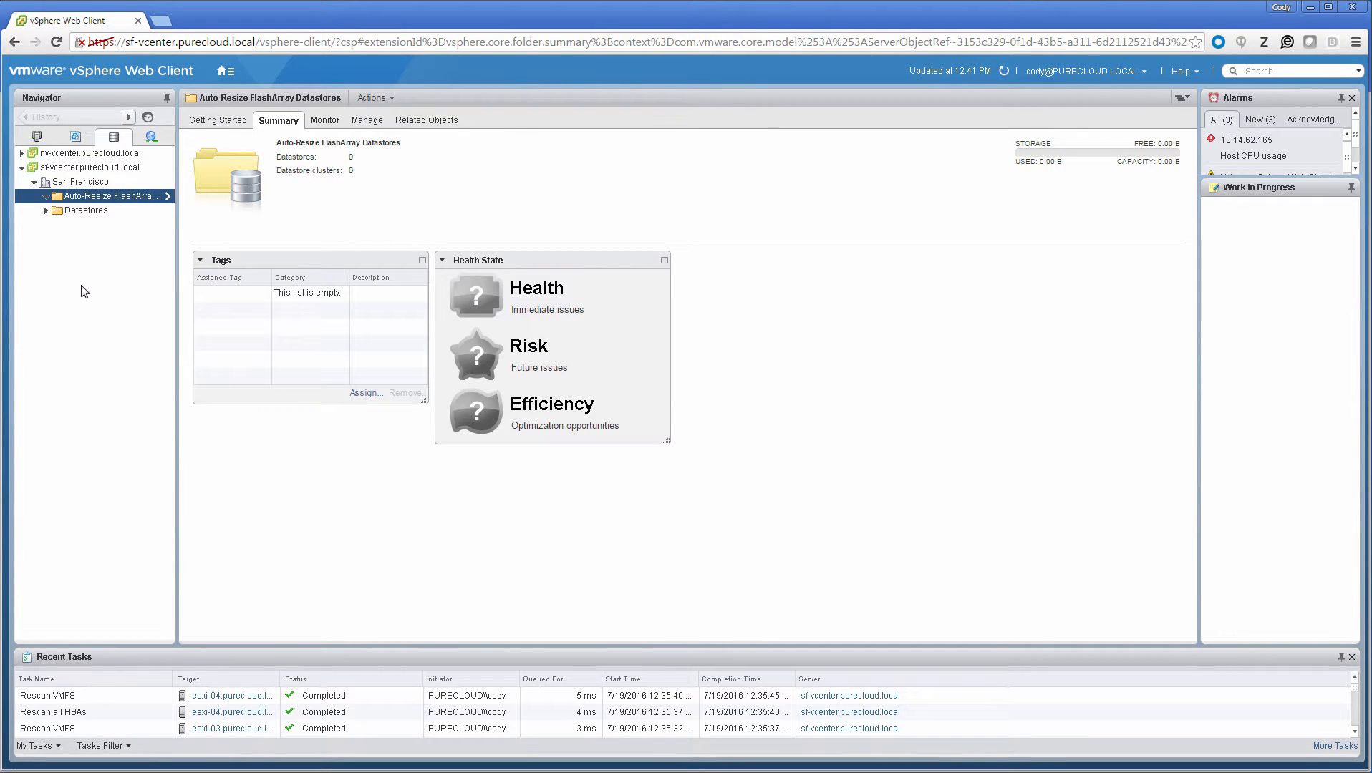
{"action": "left_click", "coordinate": [37, 136]}
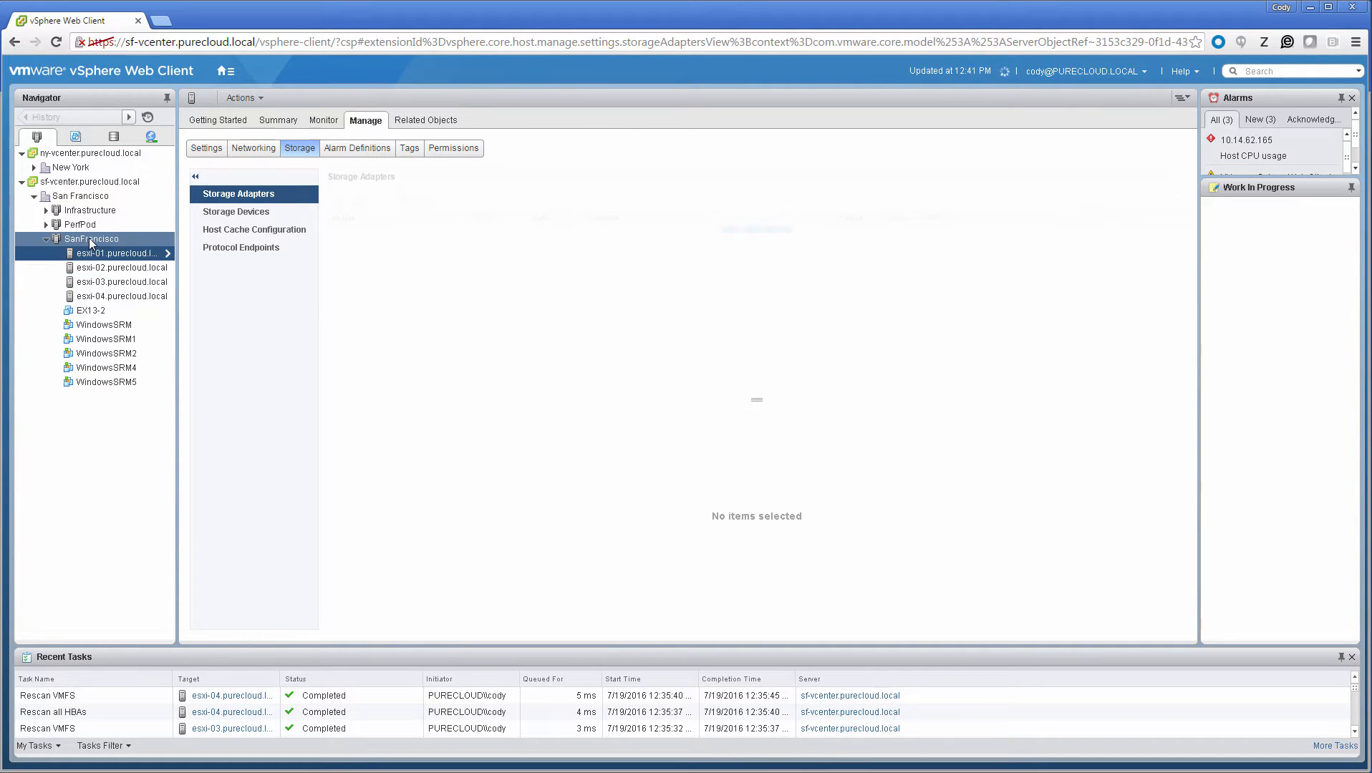
{"action": "right_click", "coordinate": [89, 242]}
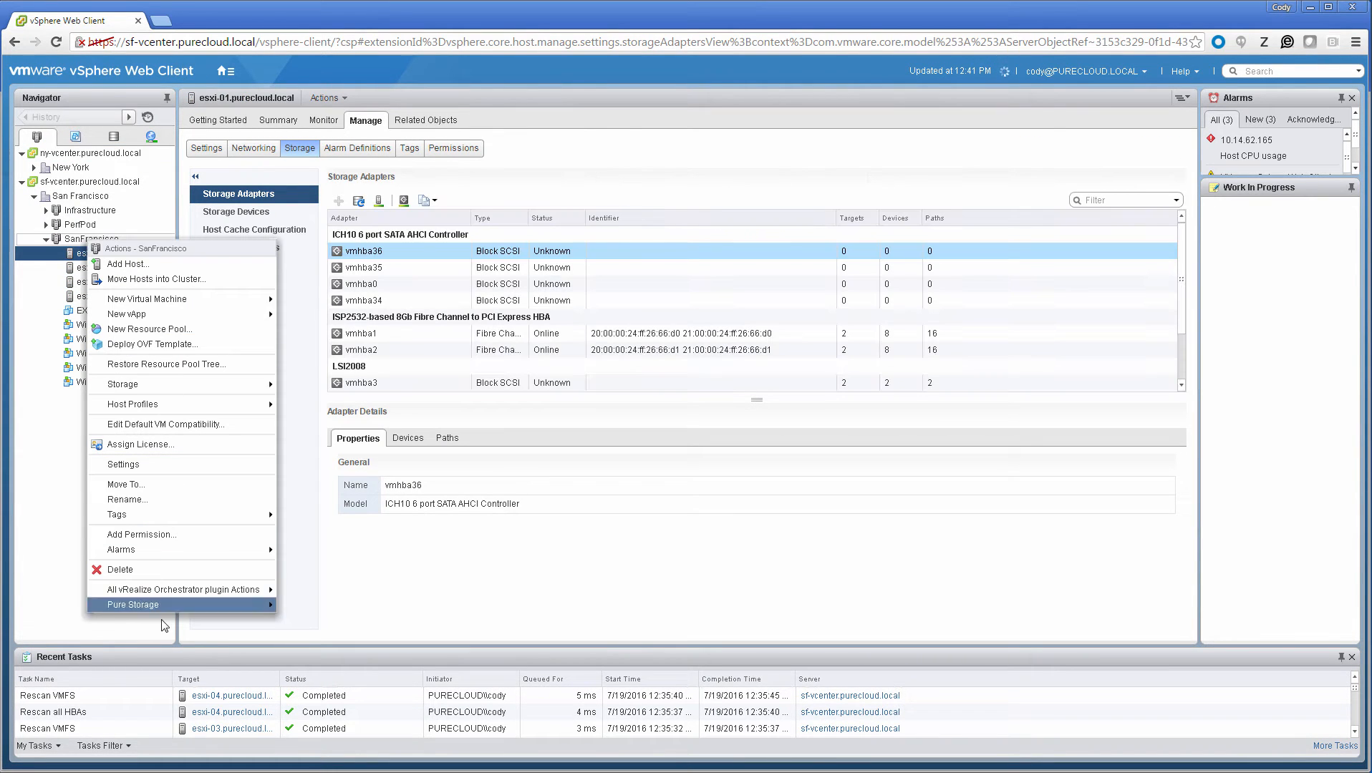
{"action": "mouse_move", "coordinate": [168, 606]}
{"action": "left_click", "coordinate": [315, 608]}
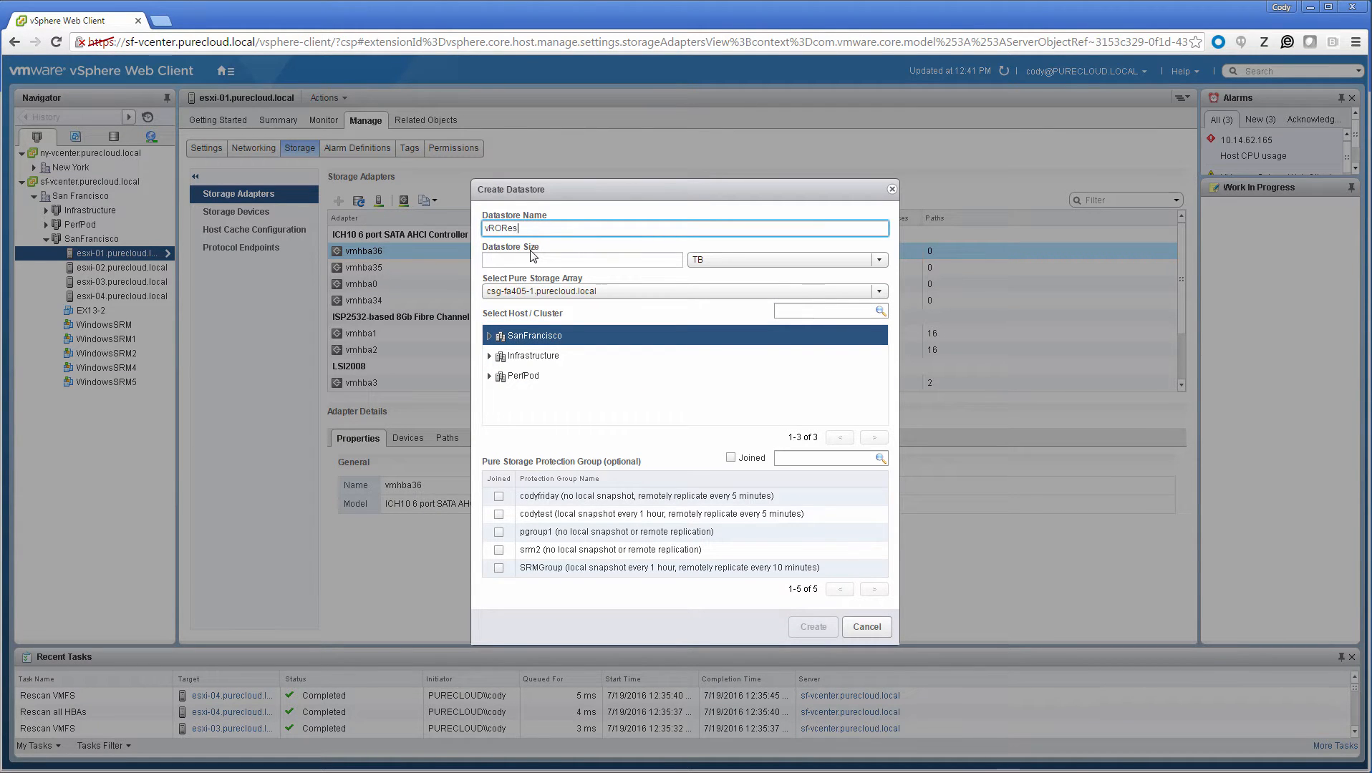
{"action": "type", "text": "vROResize"}
{"action": "key", "text": "Tab"}
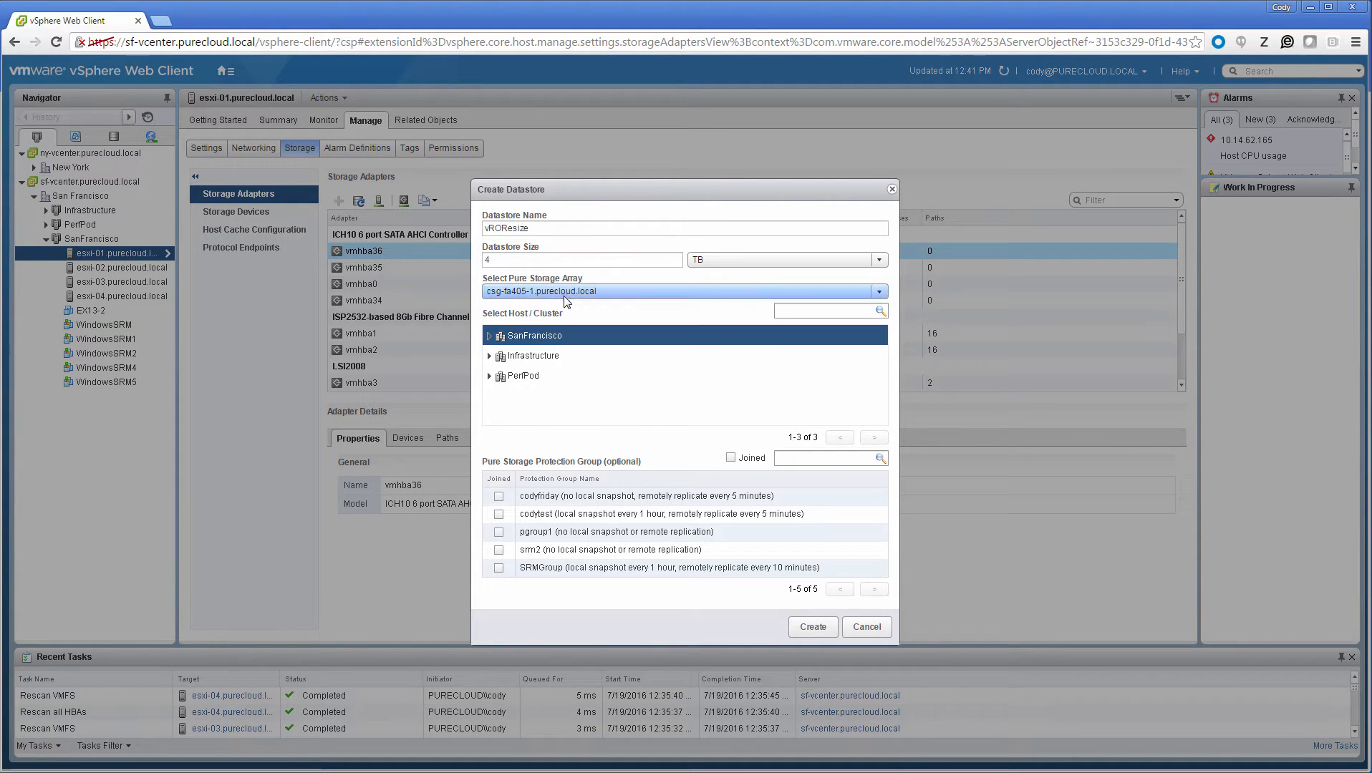
{"action": "left_click", "coordinate": [797, 628]}
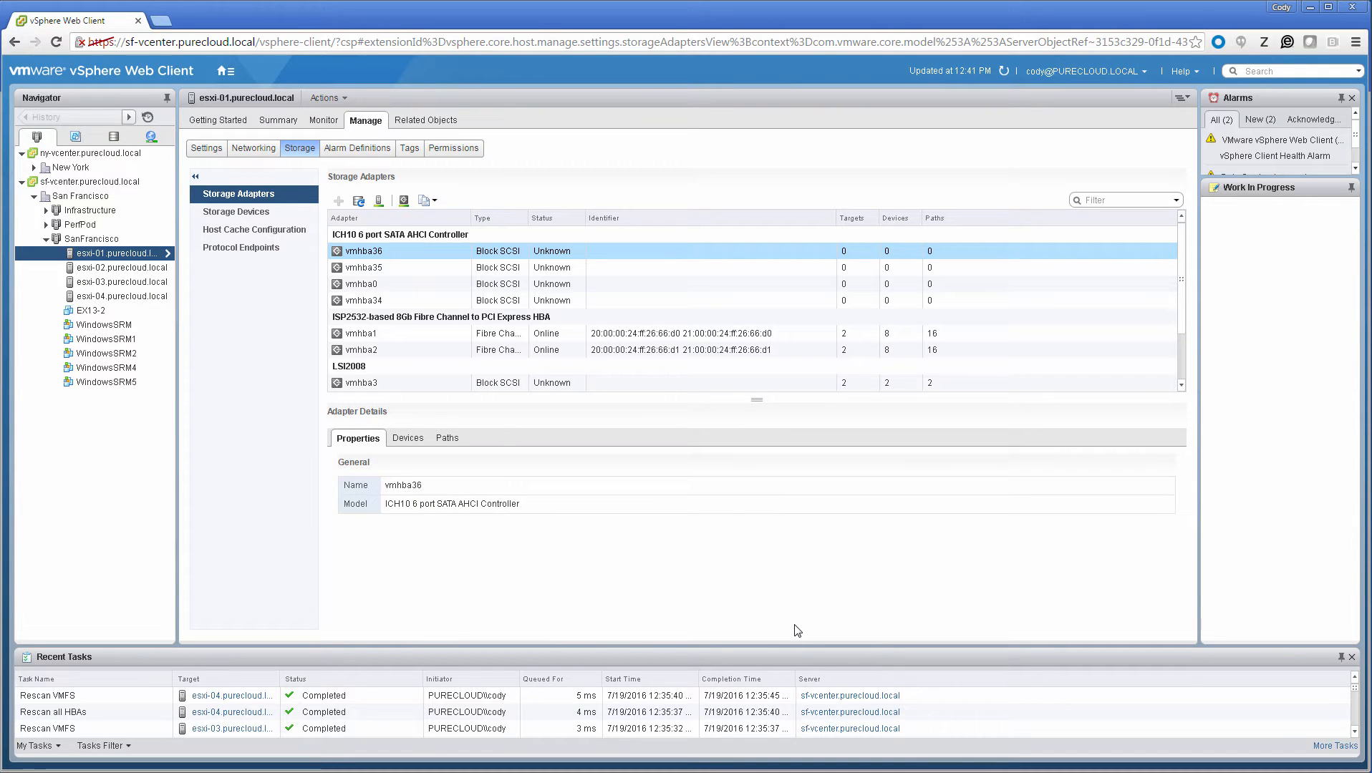
Step: Move the vROResize datastore into the Auto-Resize FlashArray Datastores folder and review the triggers and actions of its vRO AutoGrow Alert
{"action": "left_click", "coordinate": [113, 136]}
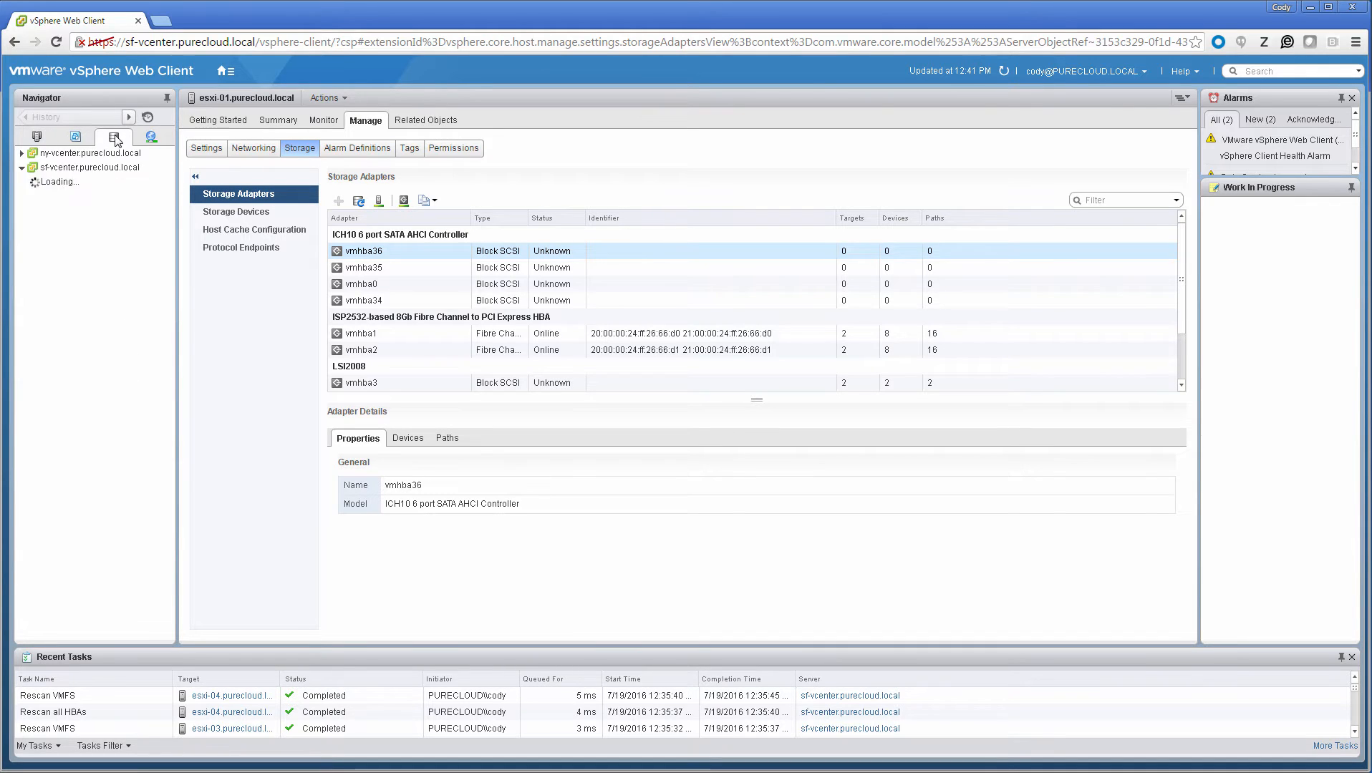
{"action": "left_click", "coordinate": [108, 225]}
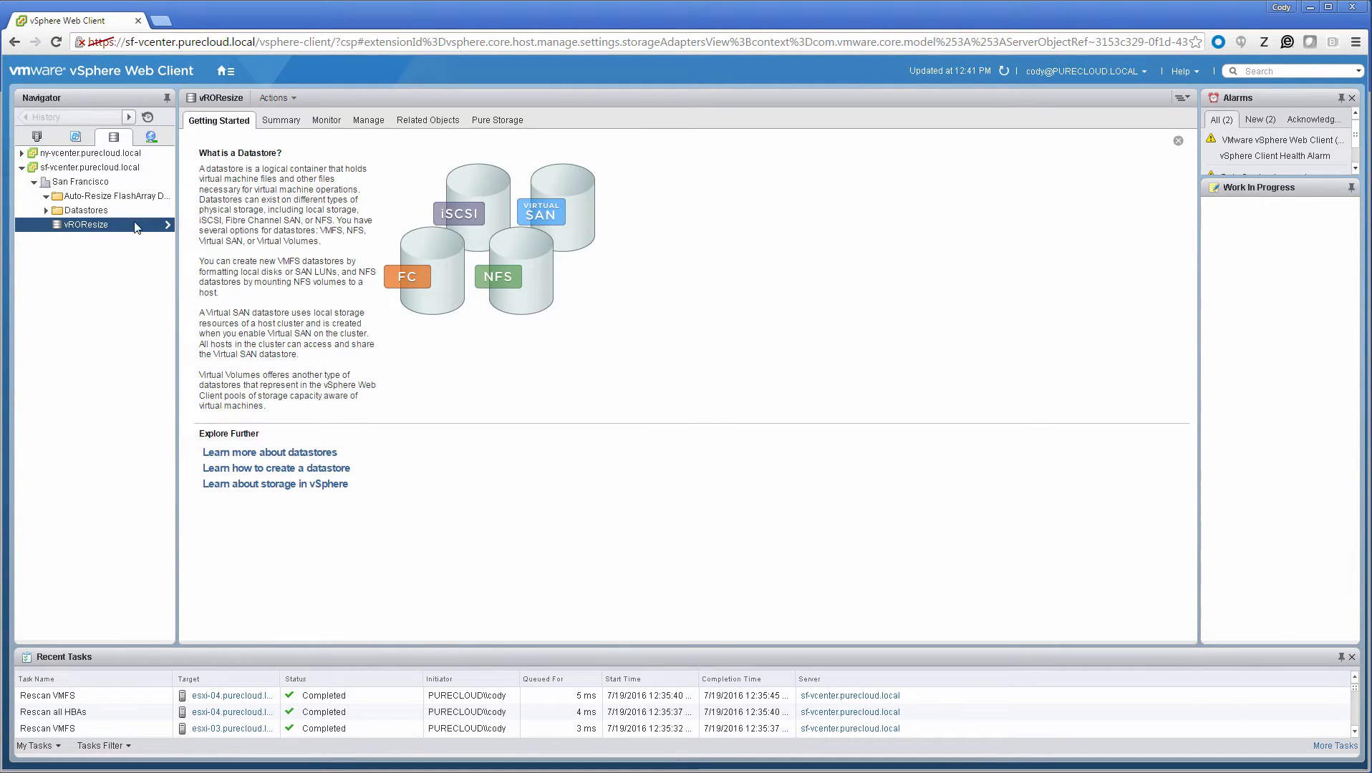
{"action": "left_click", "coordinate": [366, 123]}
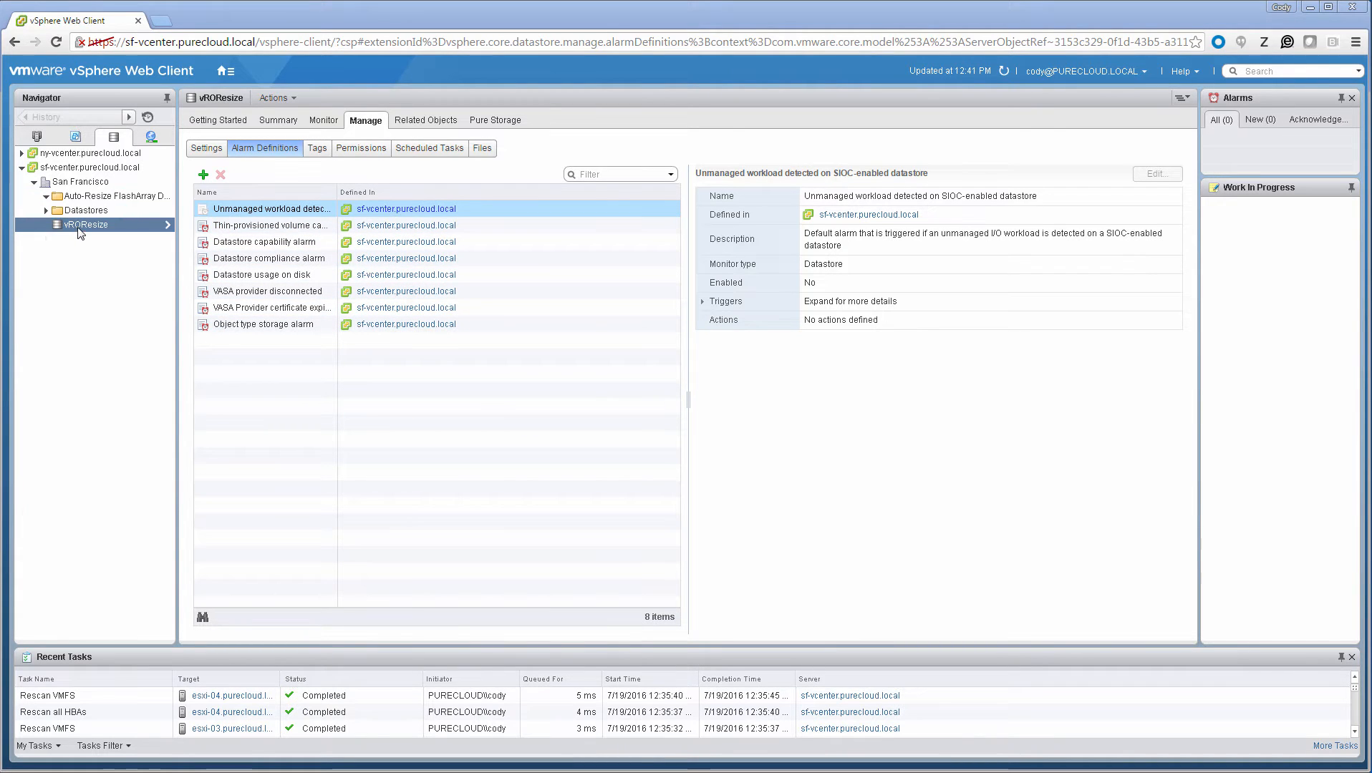
{"action": "left_click_drag", "start_coordinate": [64, 224], "coordinate": [93, 197]}
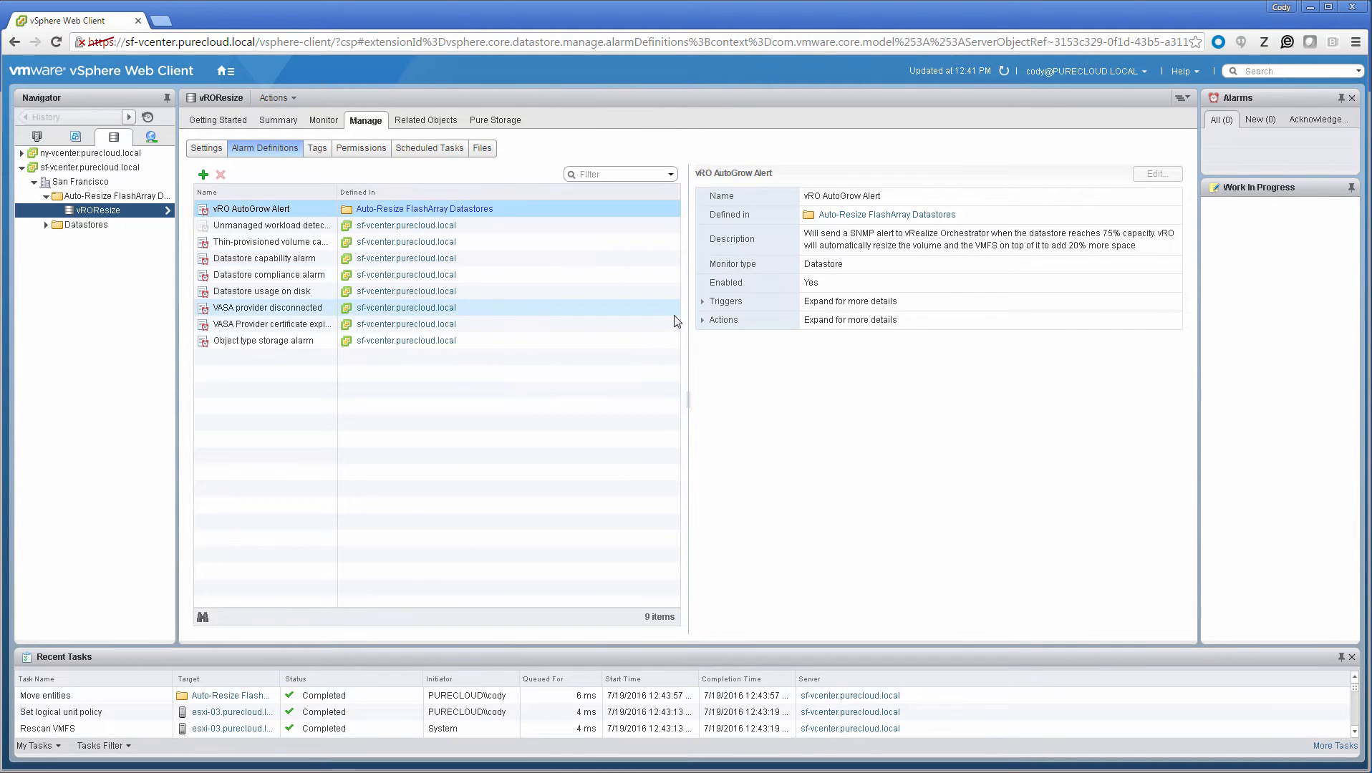
{"action": "left_click", "coordinate": [702, 301]}
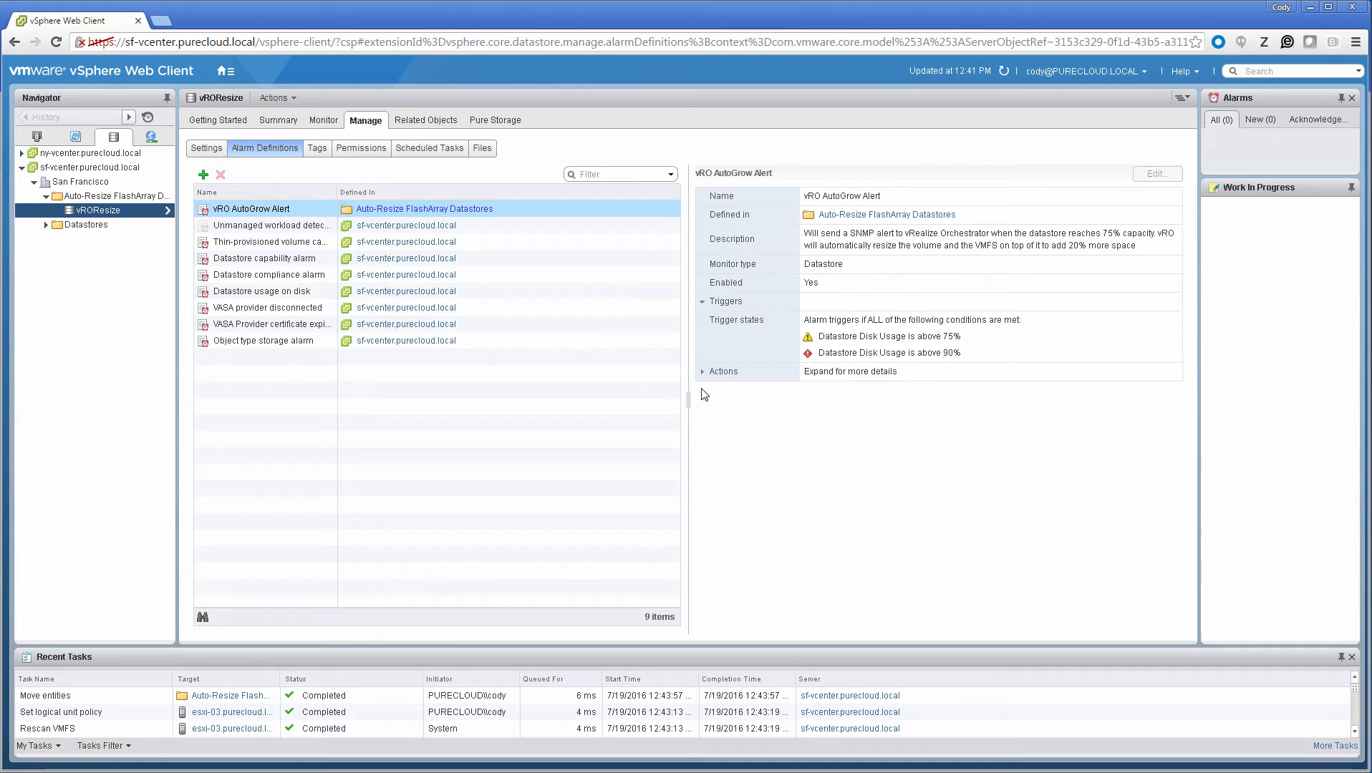
{"action": "left_click", "coordinate": [702, 371]}
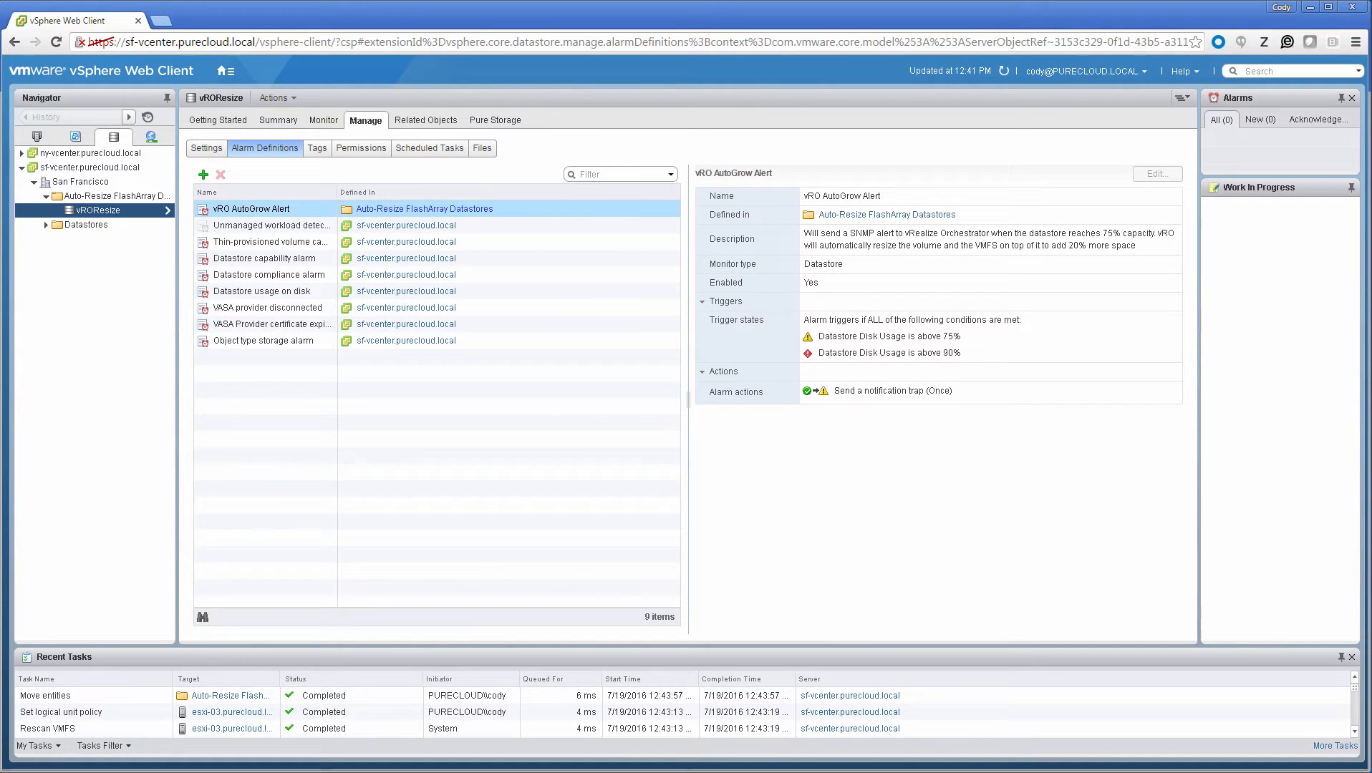
Step: Switch to vRealize Orchestrator and start the Autogrow VMFS from SNMP trap policy
{"action": "left_click", "coordinate": [107, 772]}
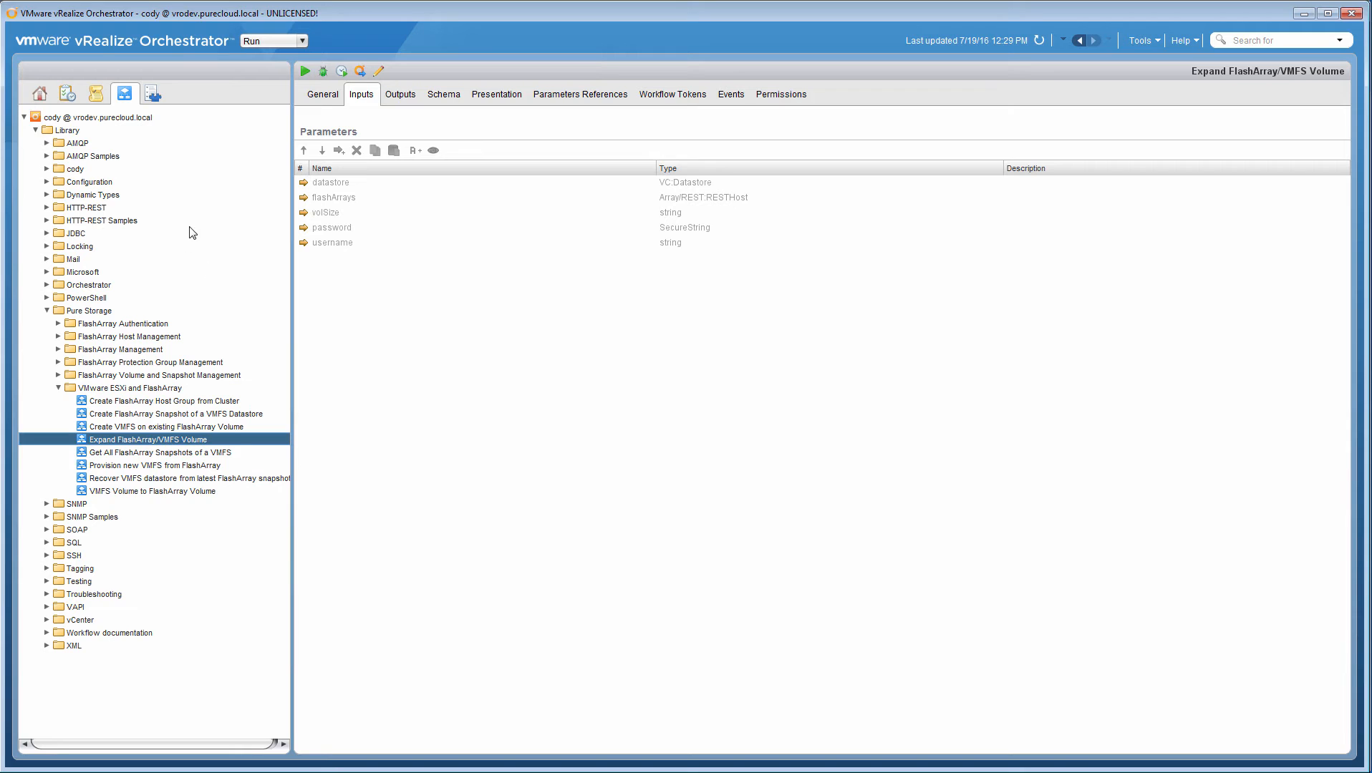
{"action": "left_click", "coordinate": [103, 98]}
{"action": "right_click", "coordinate": [107, 123]}
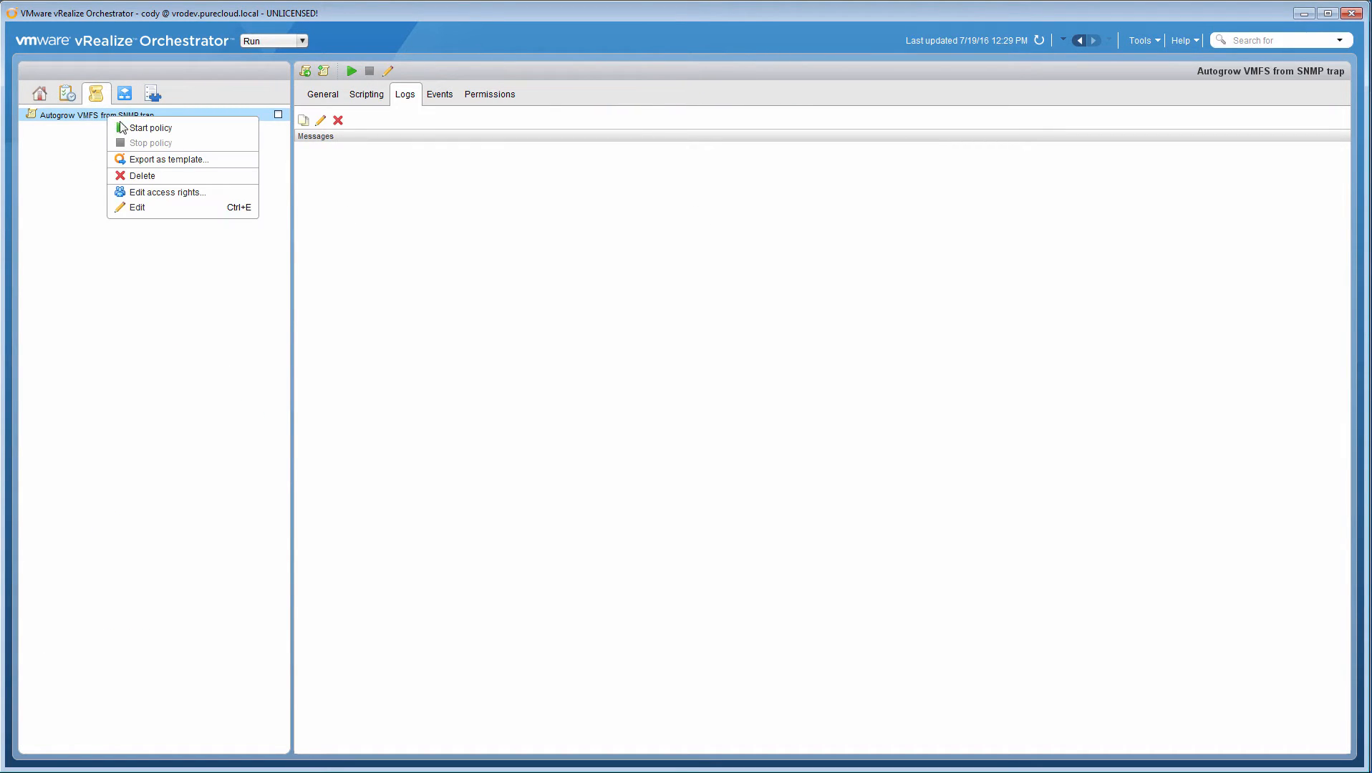
{"action": "left_click", "coordinate": [190, 135]}
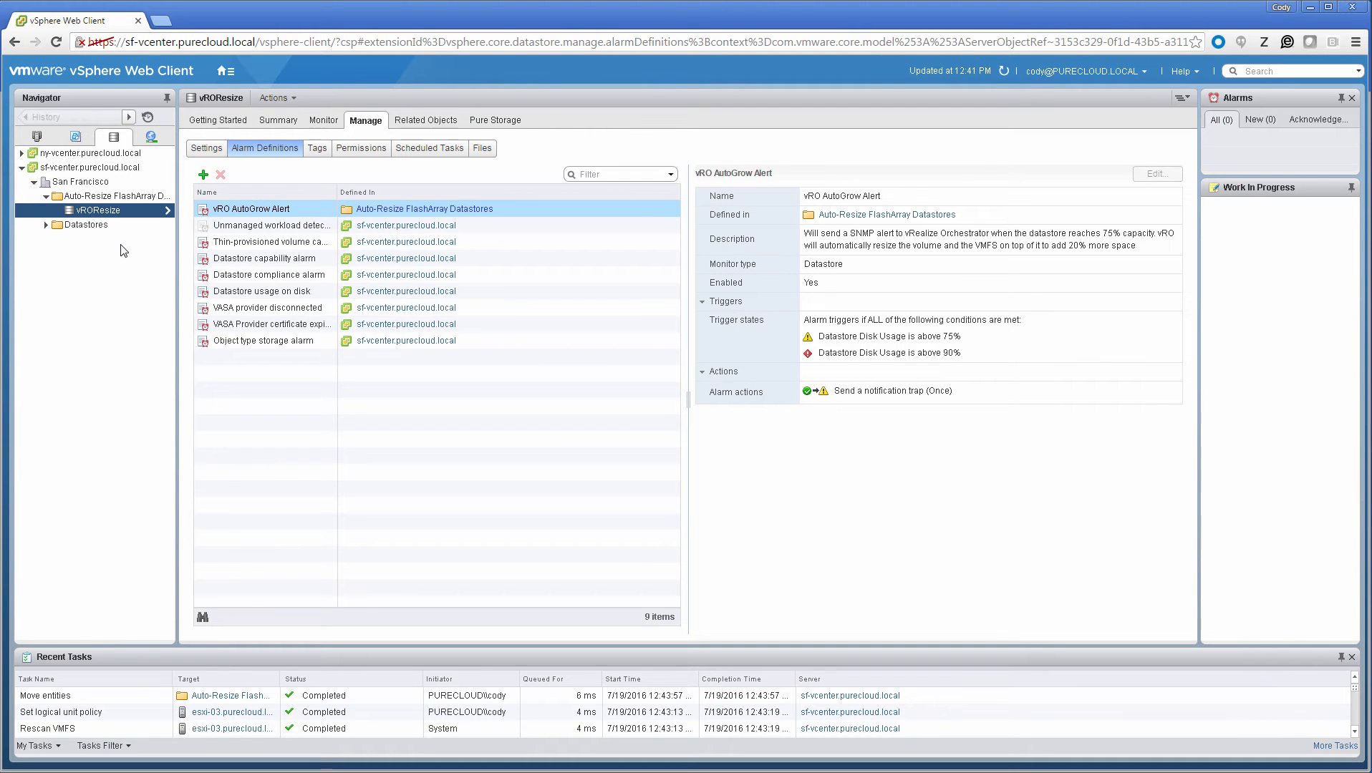
Step: In the vSphere Web Client, begin a new virtual machine on host esxi-01 named fillvm, located in the San Francisco datacenter
{"action": "left_click", "coordinate": [36, 136]}
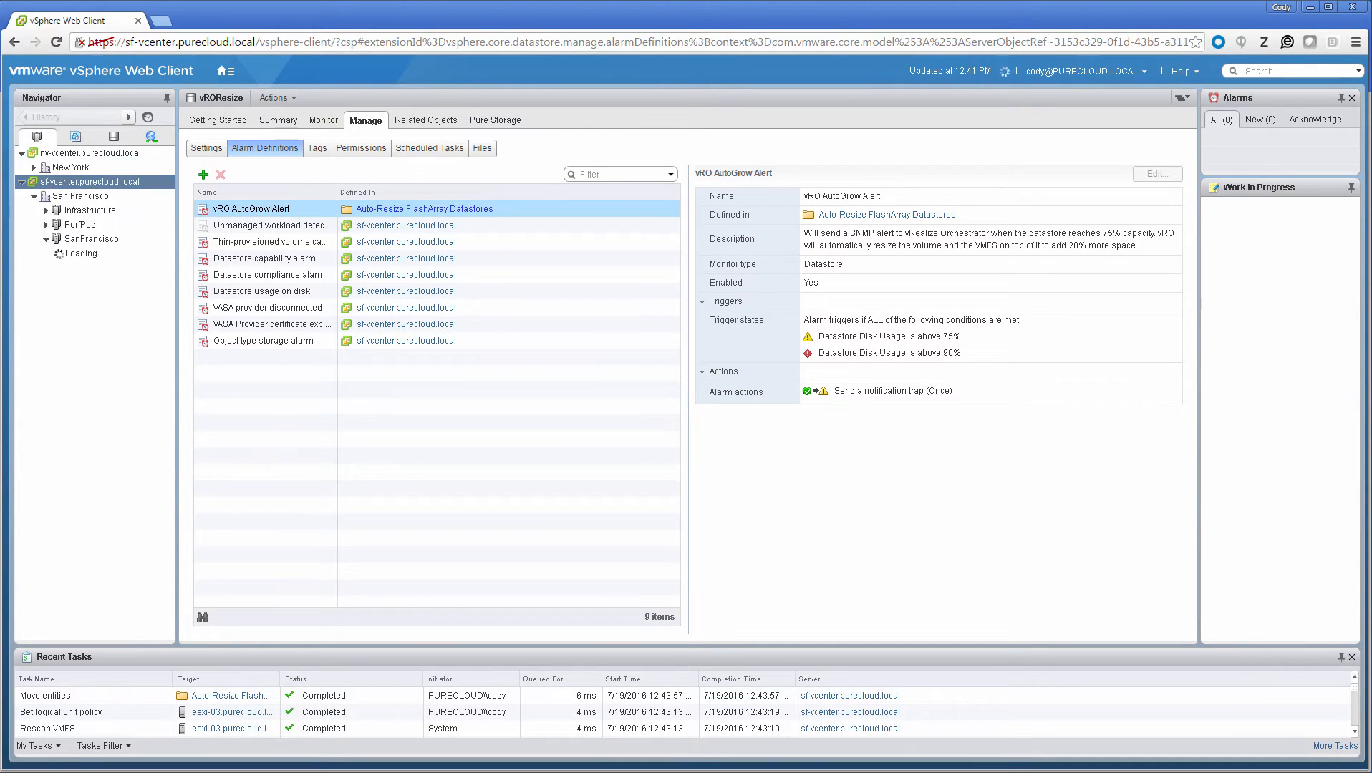
{"action": "left_click", "coordinate": [96, 253]}
{"action": "right_click", "coordinate": [96, 255]}
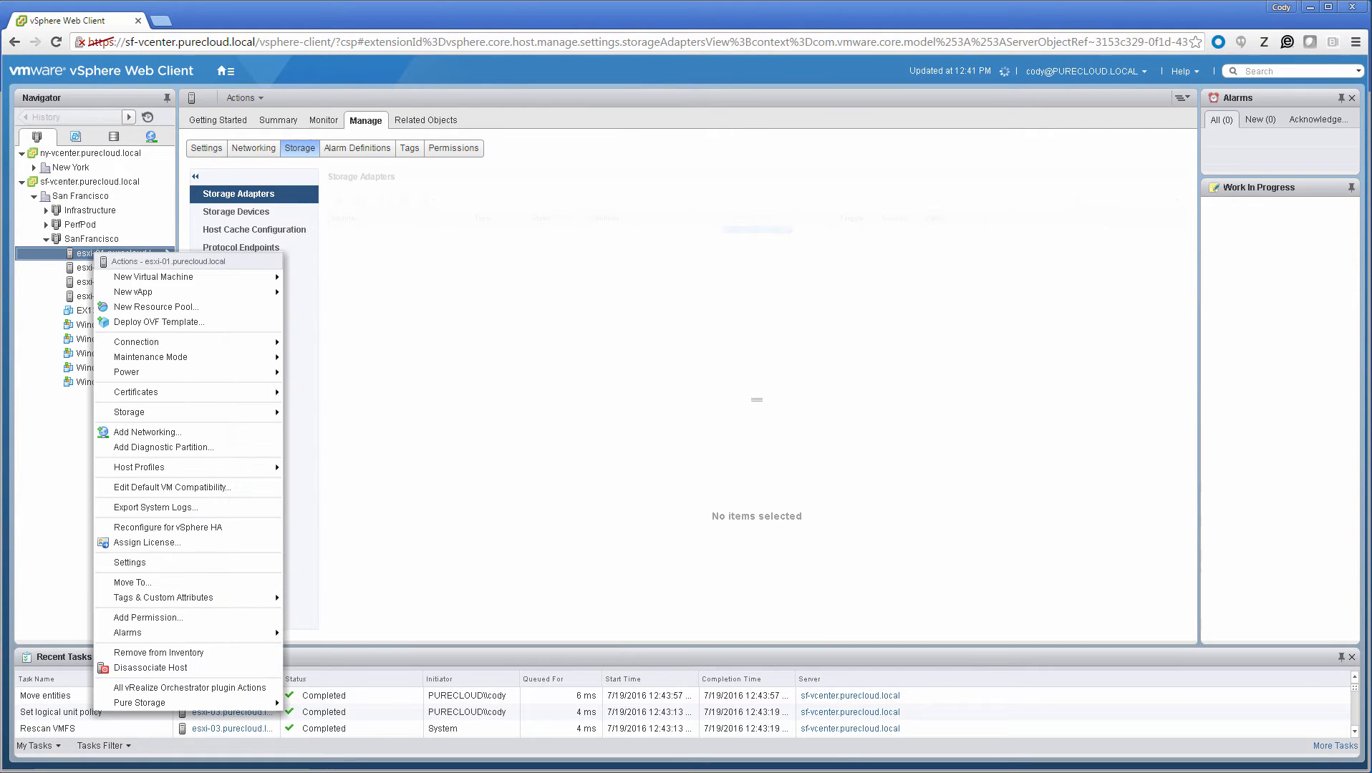
{"action": "mouse_move", "coordinate": [265, 277]}
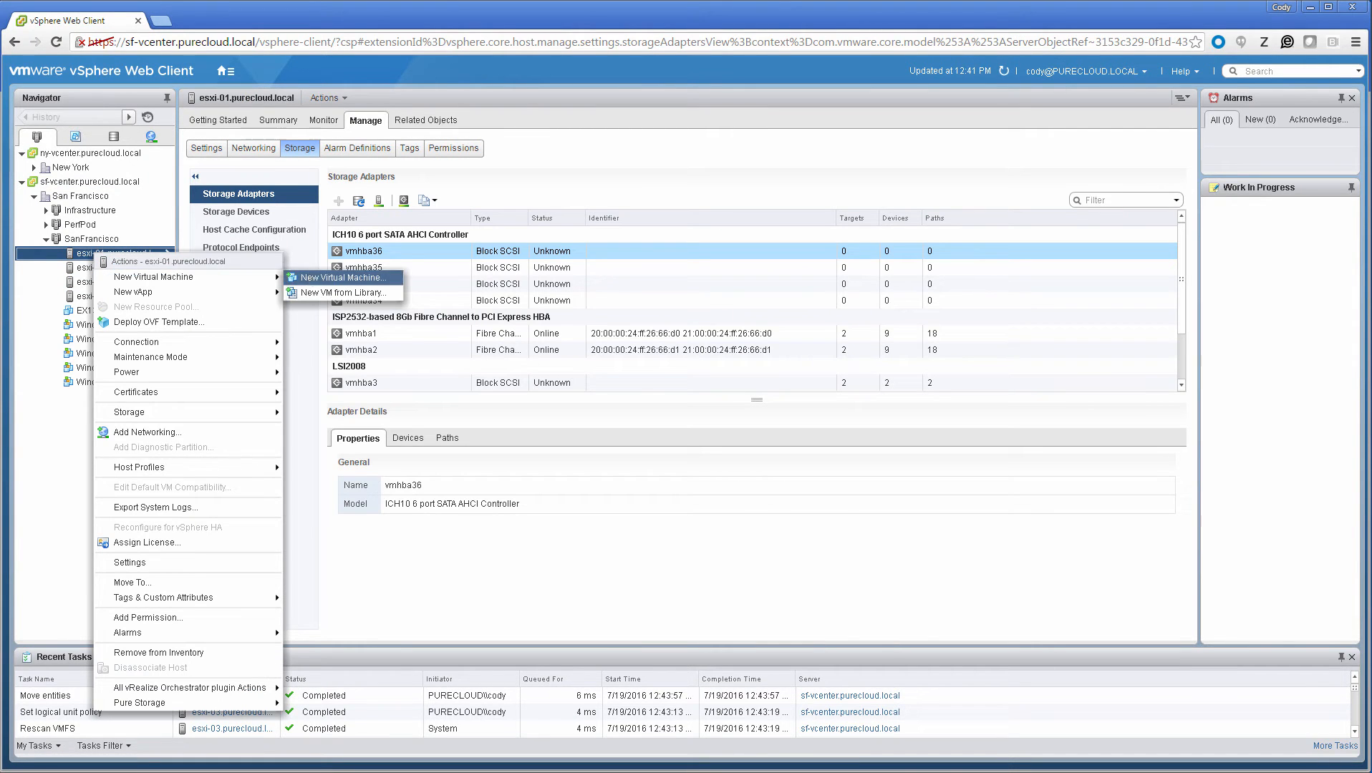
{"action": "left_click", "coordinate": [342, 277]}
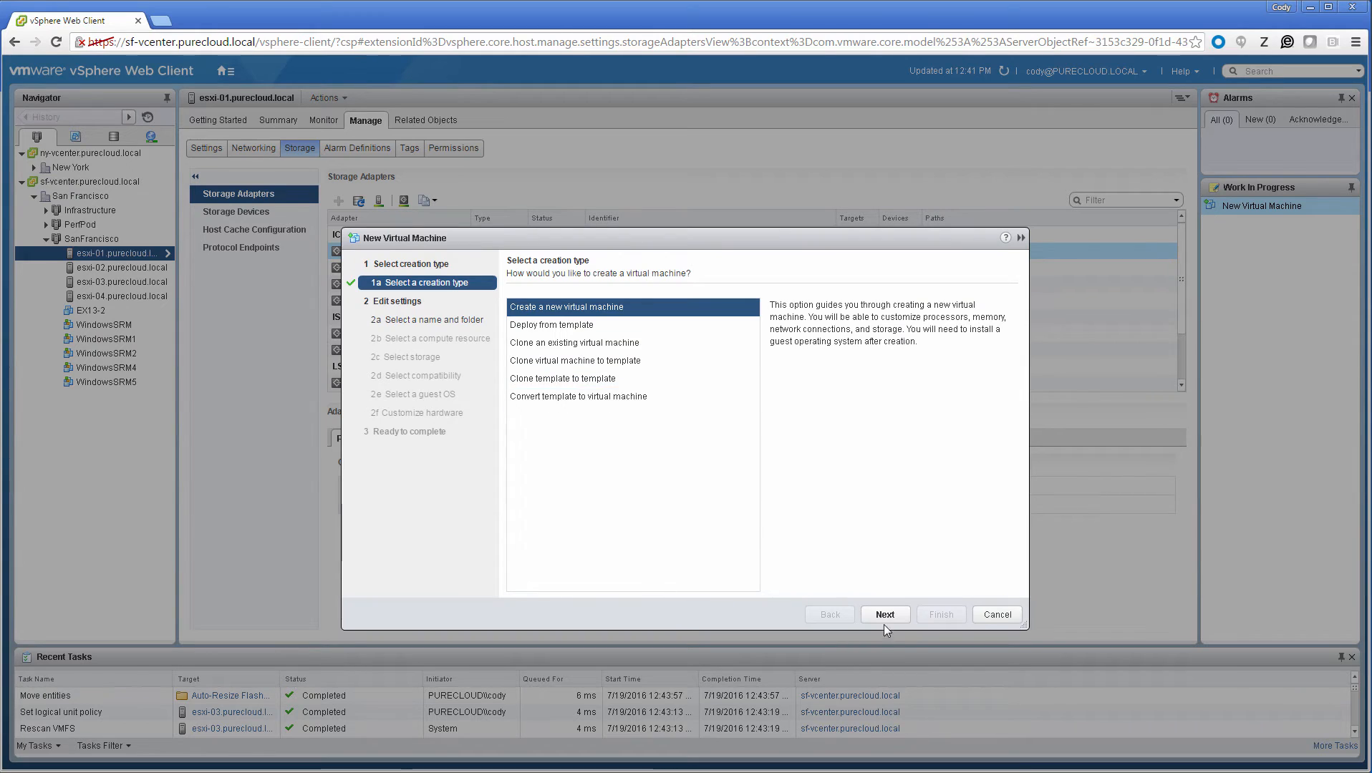
{"action": "left_click", "coordinate": [868, 613]}
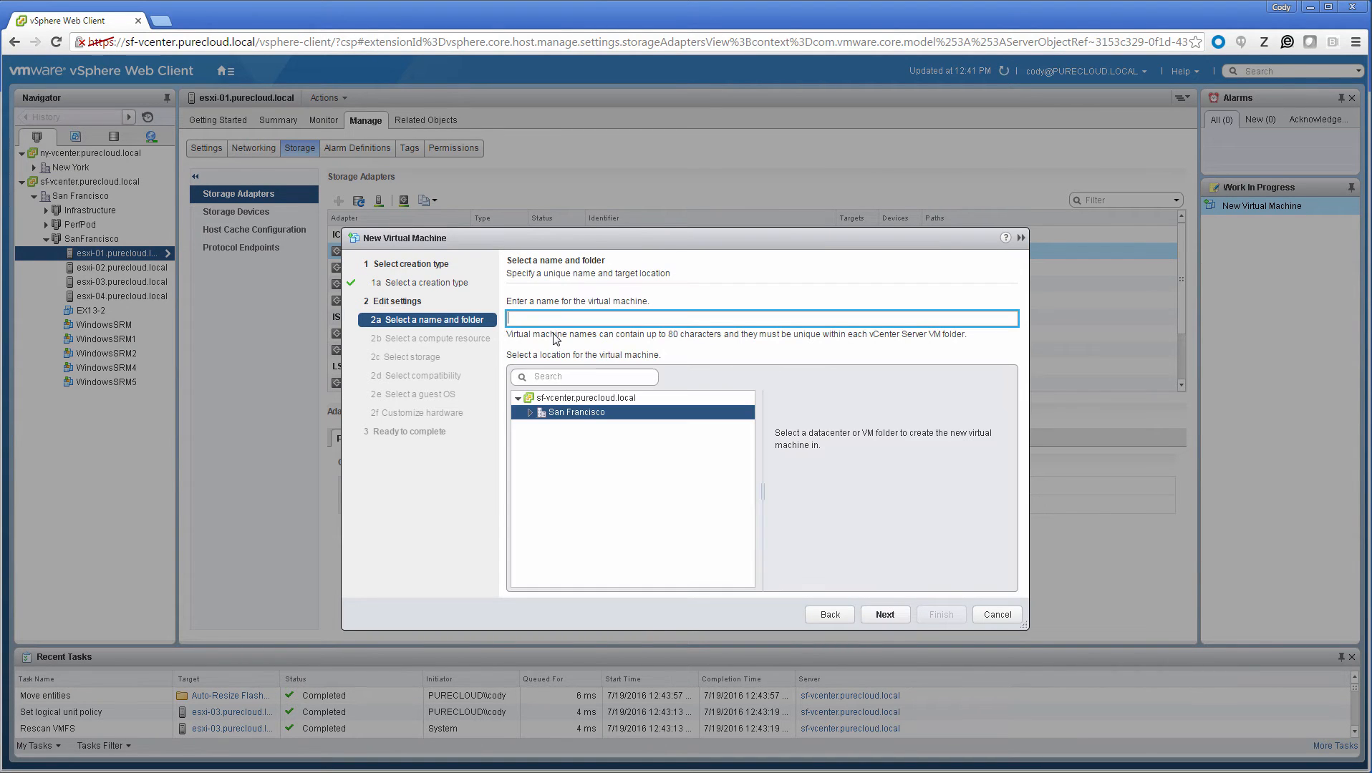
{"action": "type", "text": "fillvm"}
{"action": "left_click", "coordinate": [888, 614]}
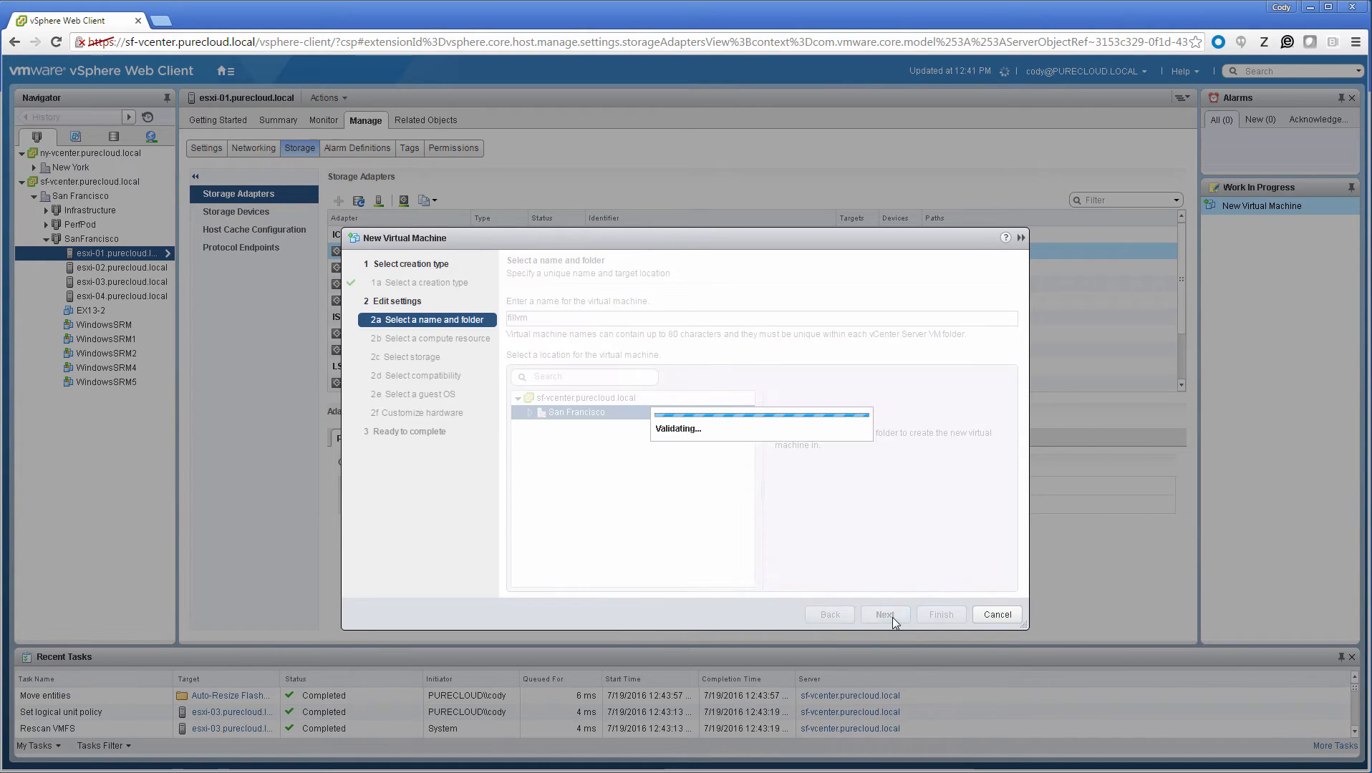
{"action": "left_click", "coordinate": [888, 614]}
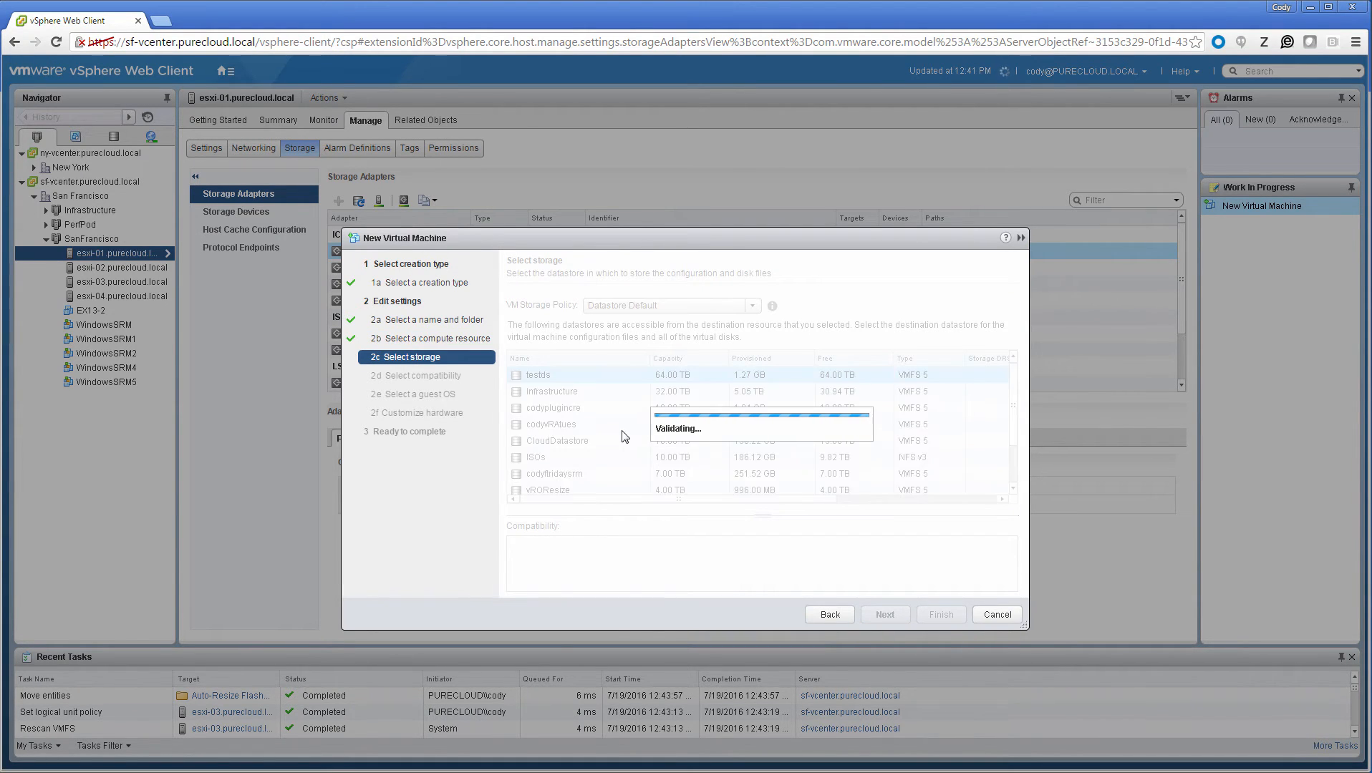
Step: Store the new virtual machine on the vROResize datastore and accept the default compatibility and guest OS
{"action": "left_click", "coordinate": [583, 491]}
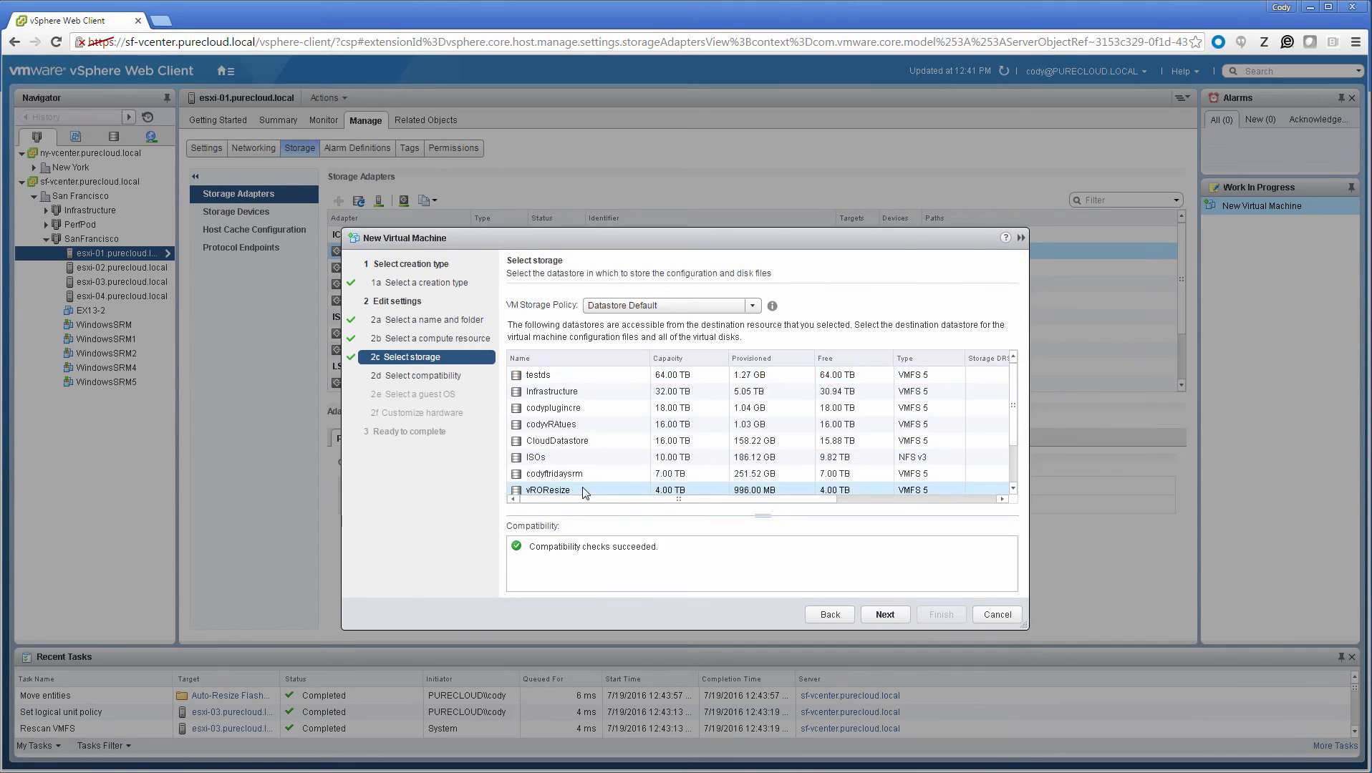
{"action": "left_click", "coordinate": [881, 613]}
{"action": "left_click", "coordinate": [893, 614]}
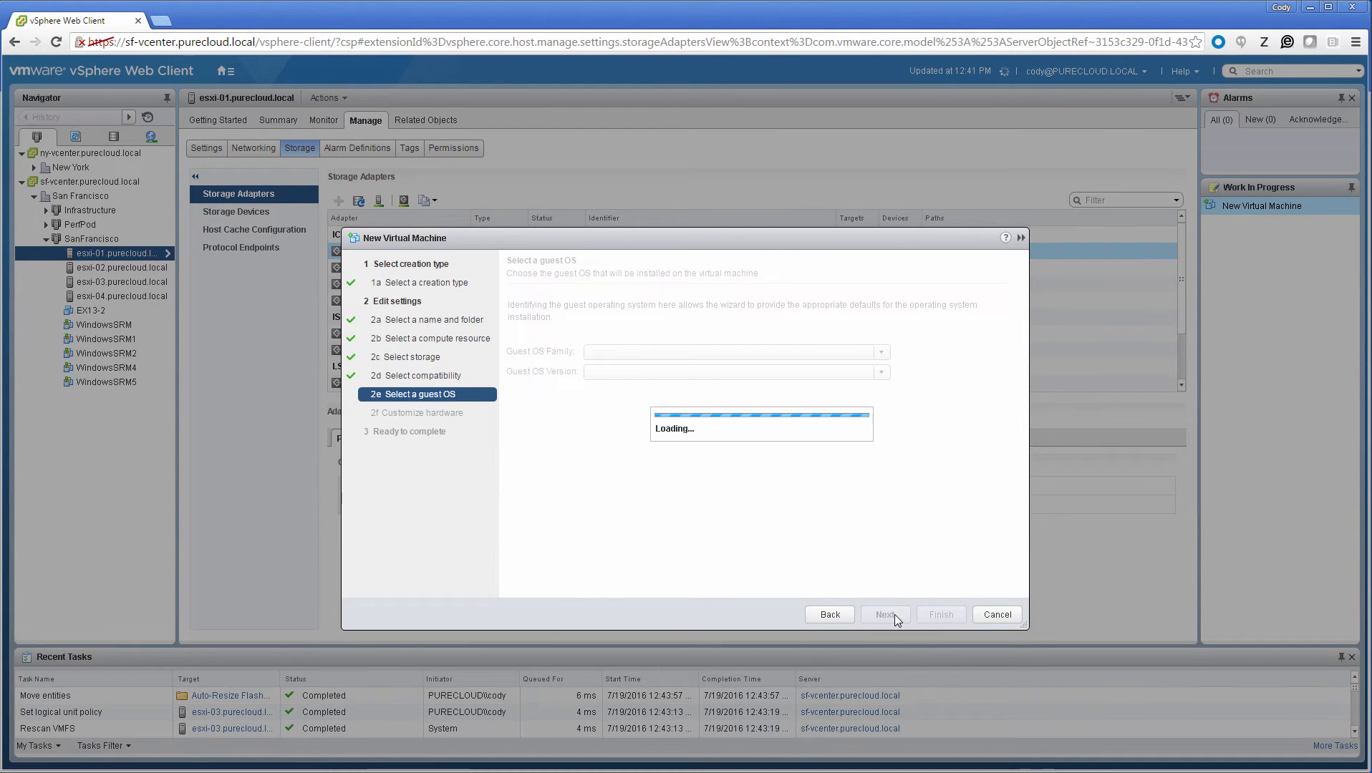
{"action": "left_click", "coordinate": [894, 616]}
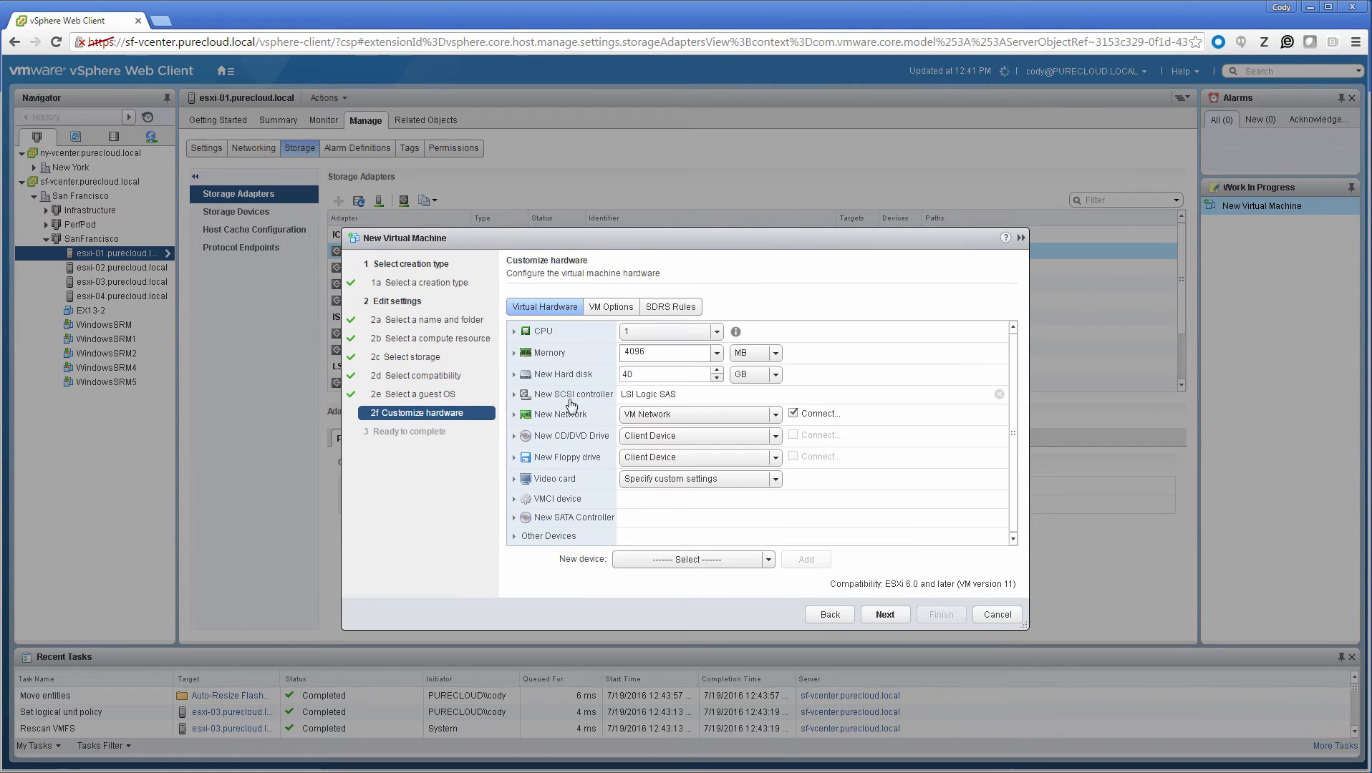
Step: Set the virtual machine's new hard disk size to 3500 GB
{"action": "left_click", "coordinate": [517, 375]}
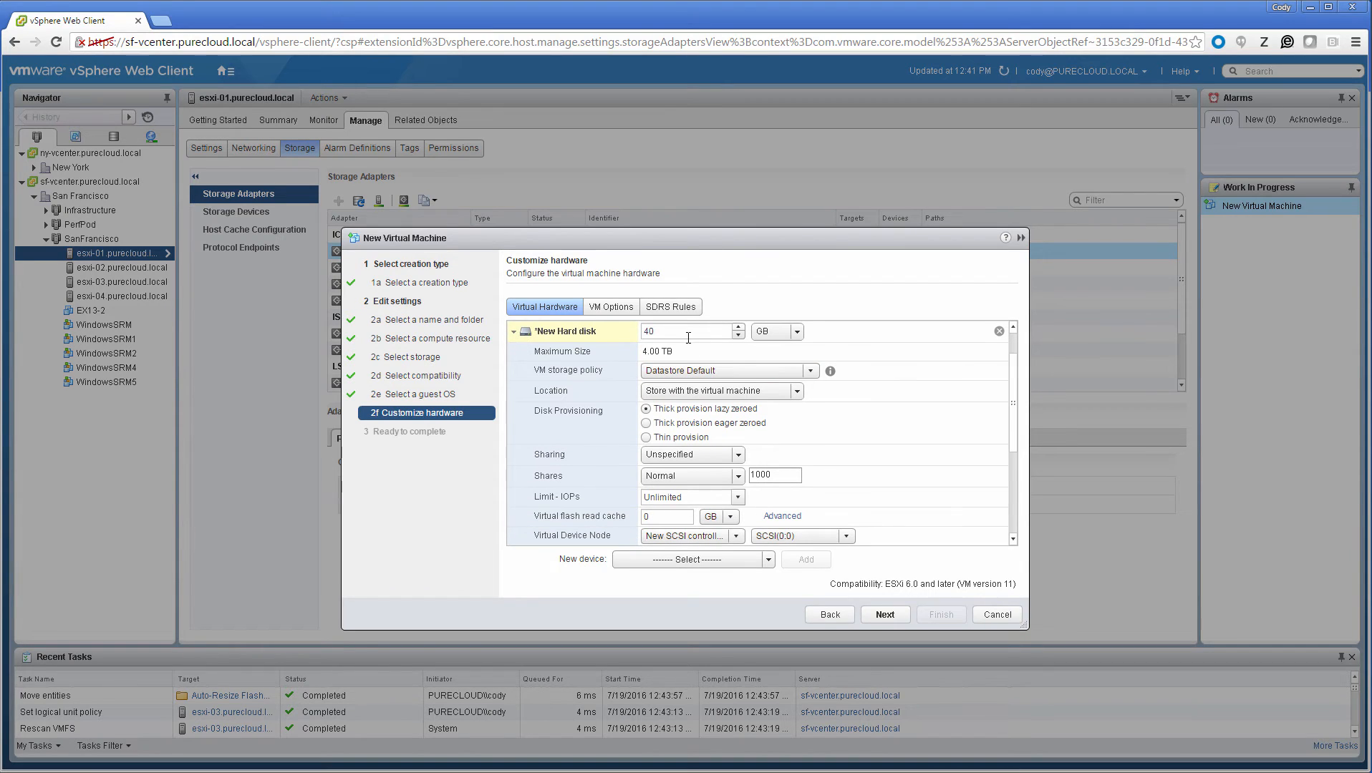
{"action": "left_click", "coordinate": [688, 336]}
{"action": "key", "text": "BackSpace"}
{"action": "key", "text": "BackSpace"}
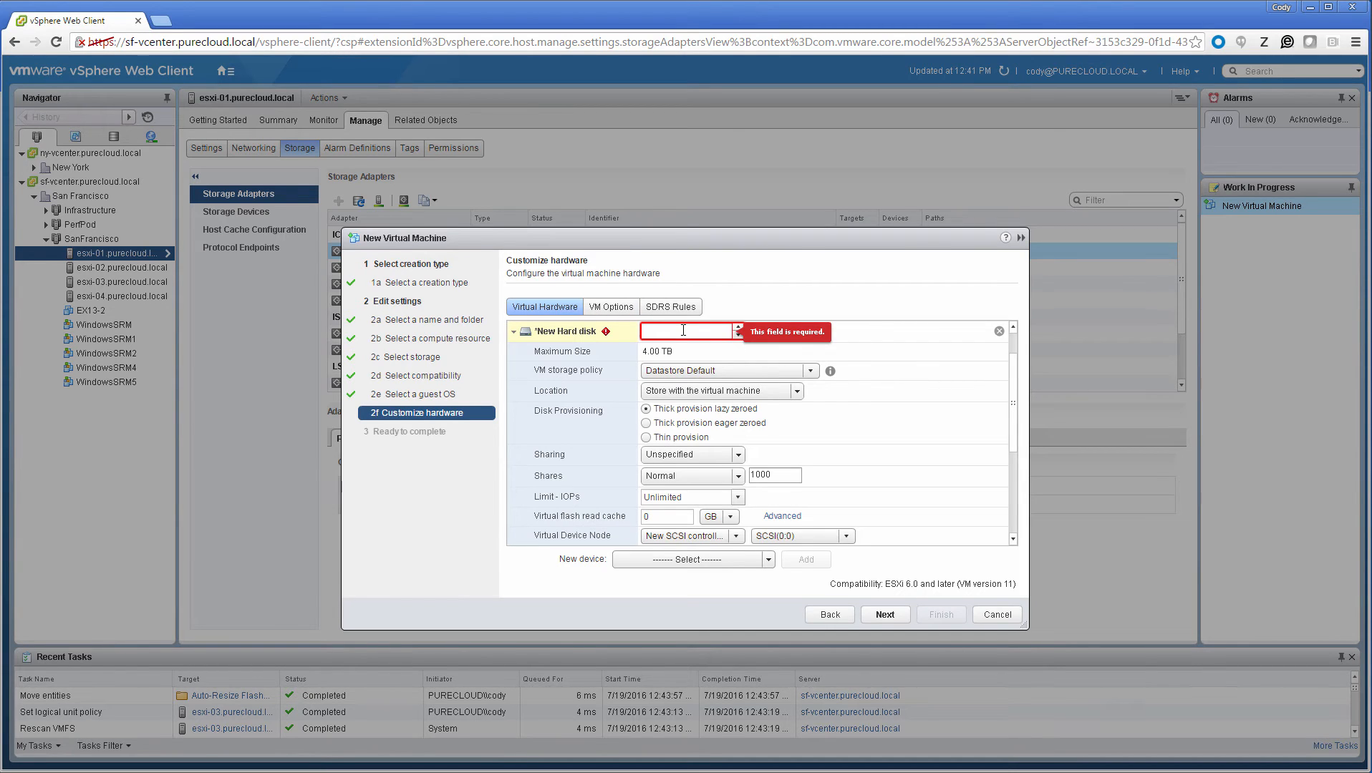
{"action": "type", "text": "3500"}
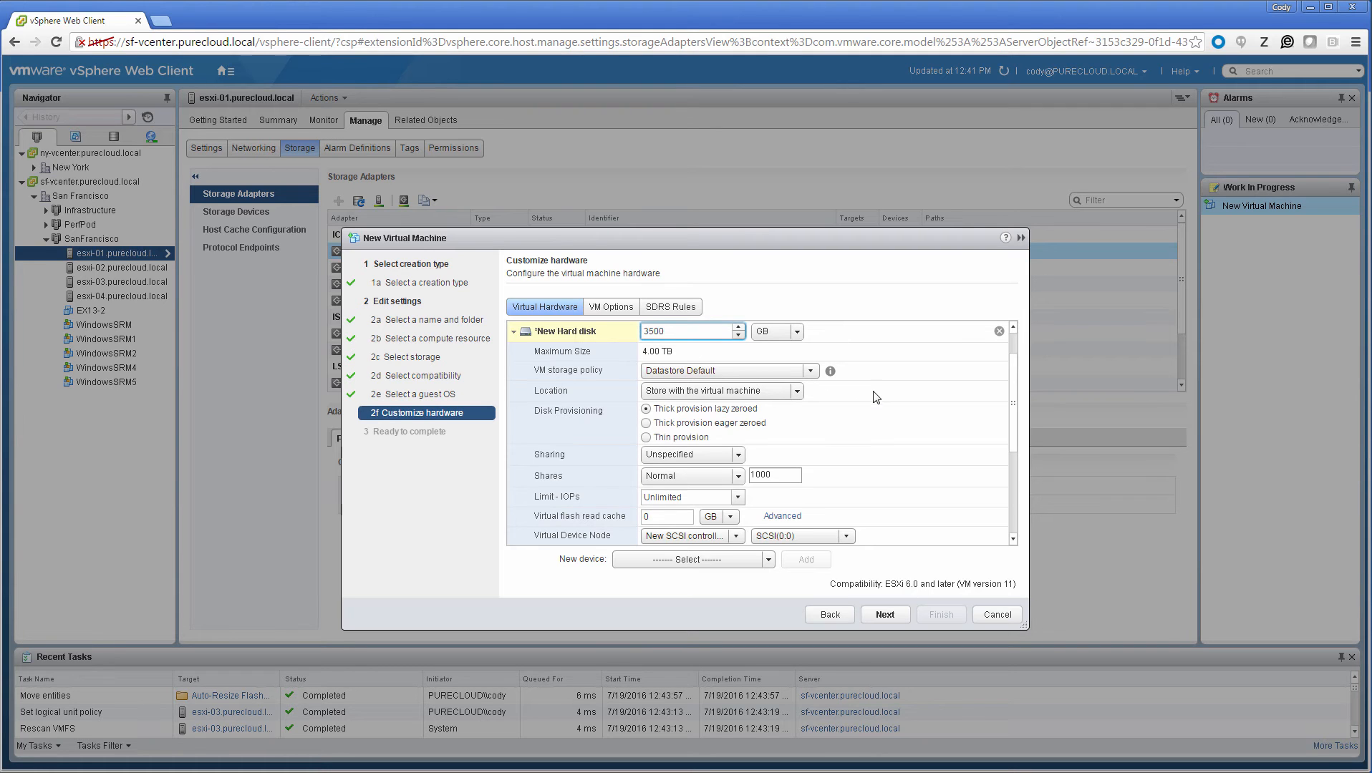
Step: Finish creating the fillvm virtual machine and refresh the storage system of host esxi-01
{"action": "left_click", "coordinate": [894, 616]}
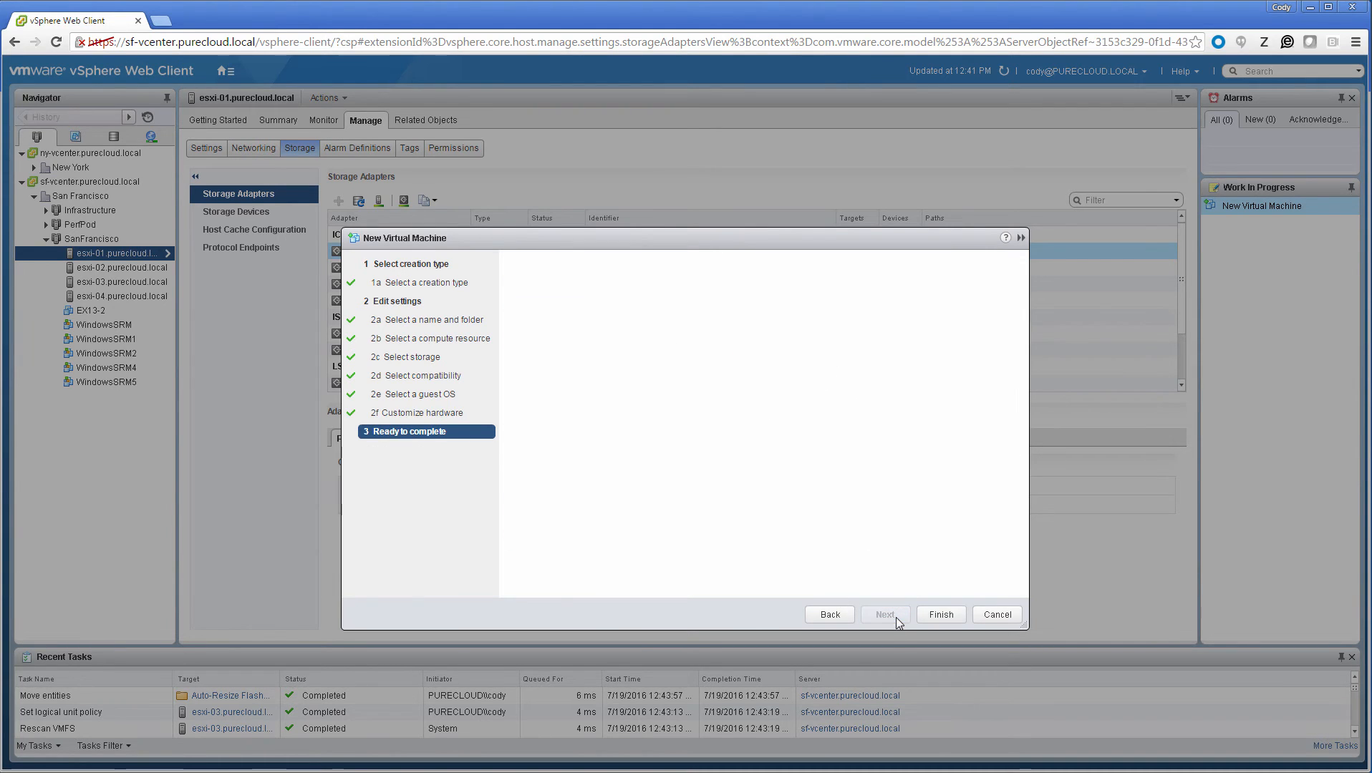
{"action": "left_click", "coordinate": [932, 619]}
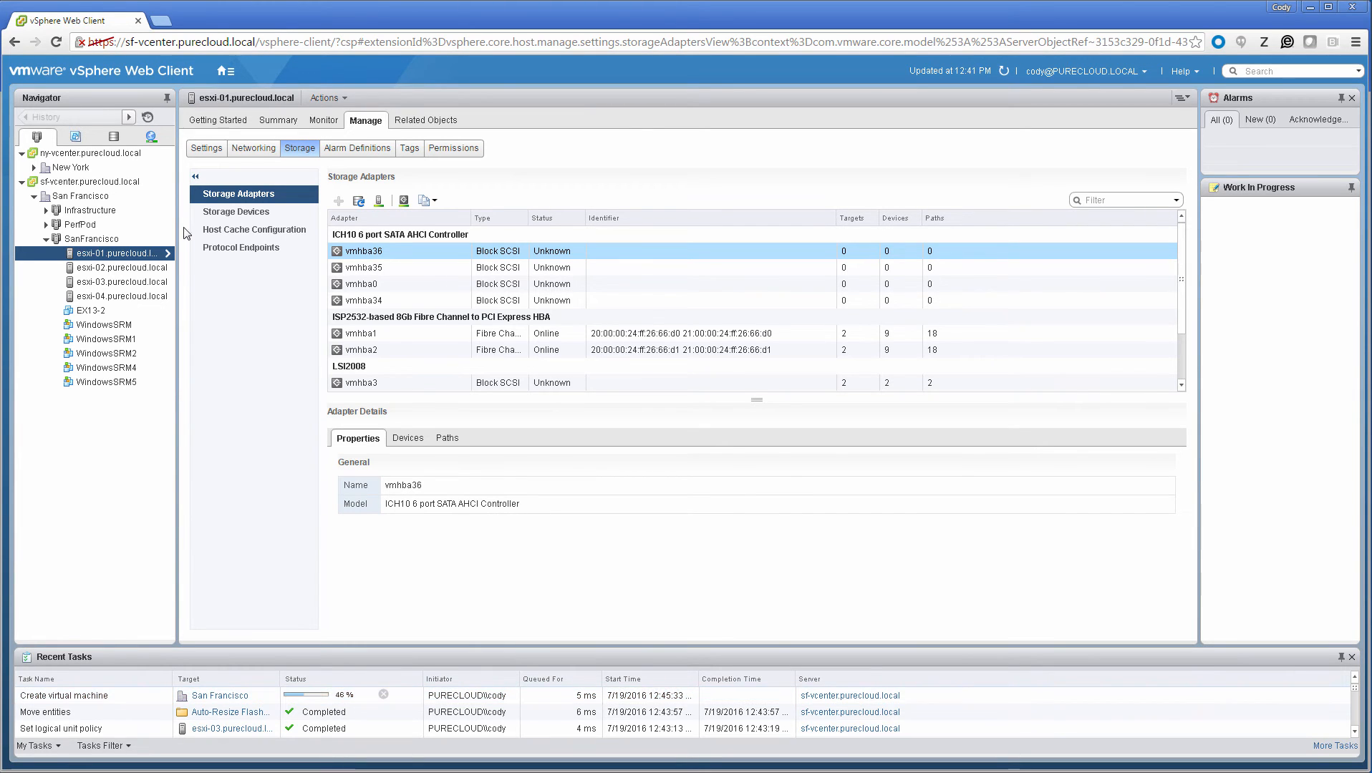
{"action": "left_click", "coordinate": [360, 202]}
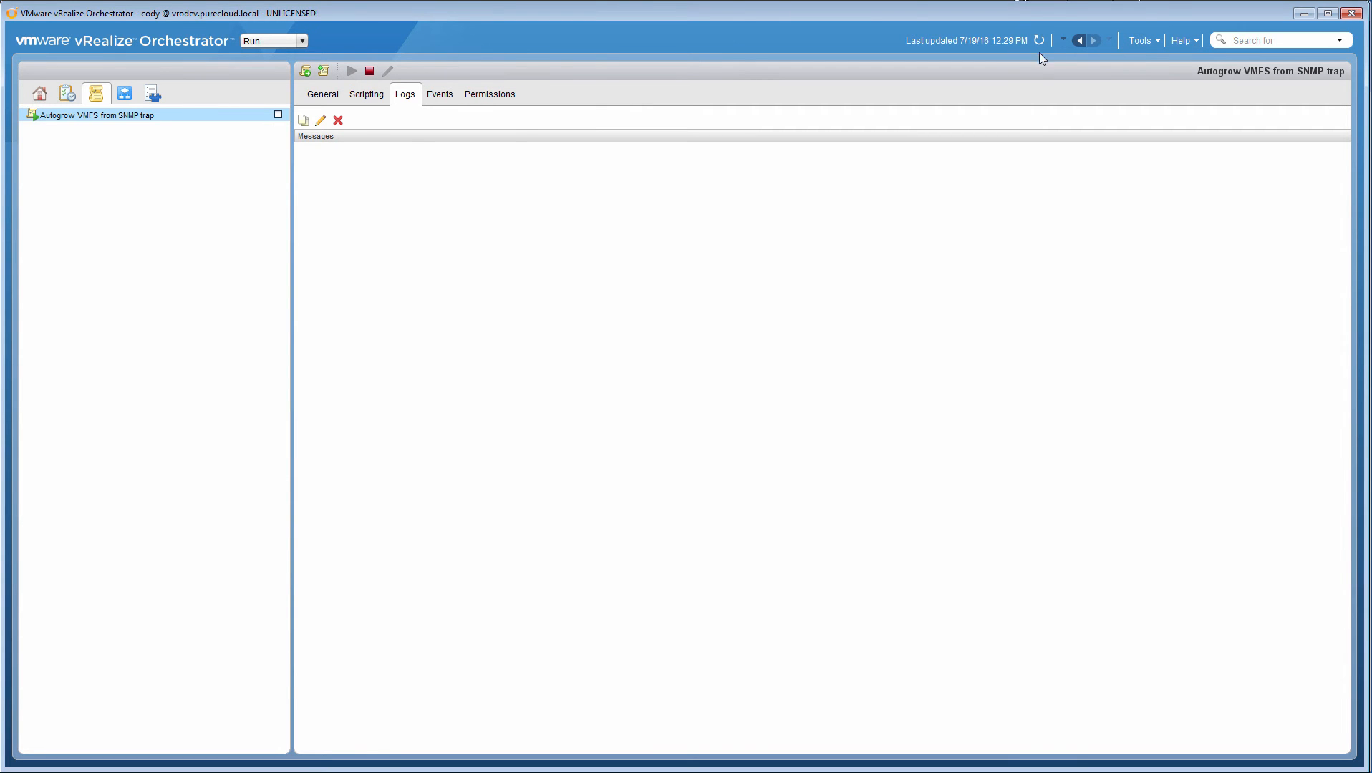
Step: In vRealize Orchestrator, refresh the autogrow policy's log and examine the new capacity entry in the latest Expand FlashArray/VMFS Volume run's logs
{"action": "left_click", "coordinate": [1039, 40]}
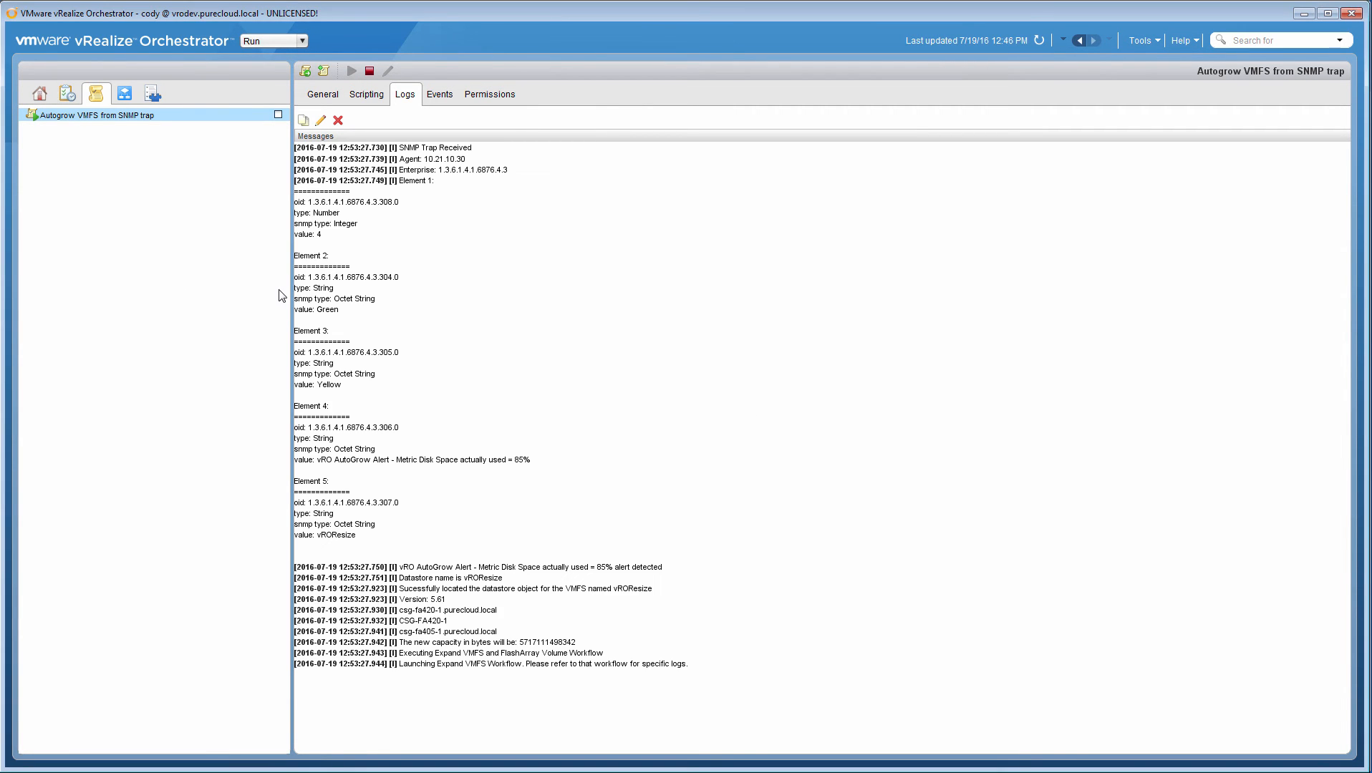
{"action": "left_click", "coordinate": [124, 95]}
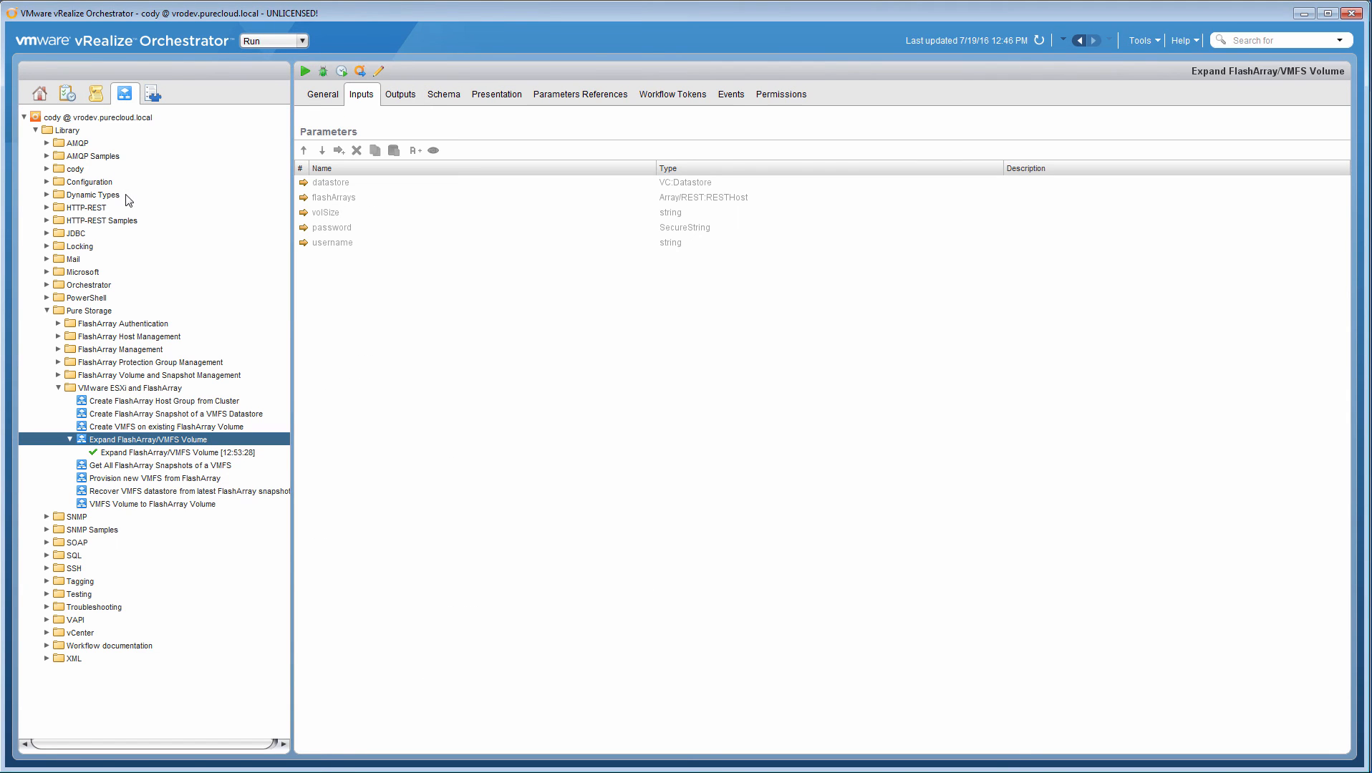
{"action": "left_click", "coordinate": [138, 456]}
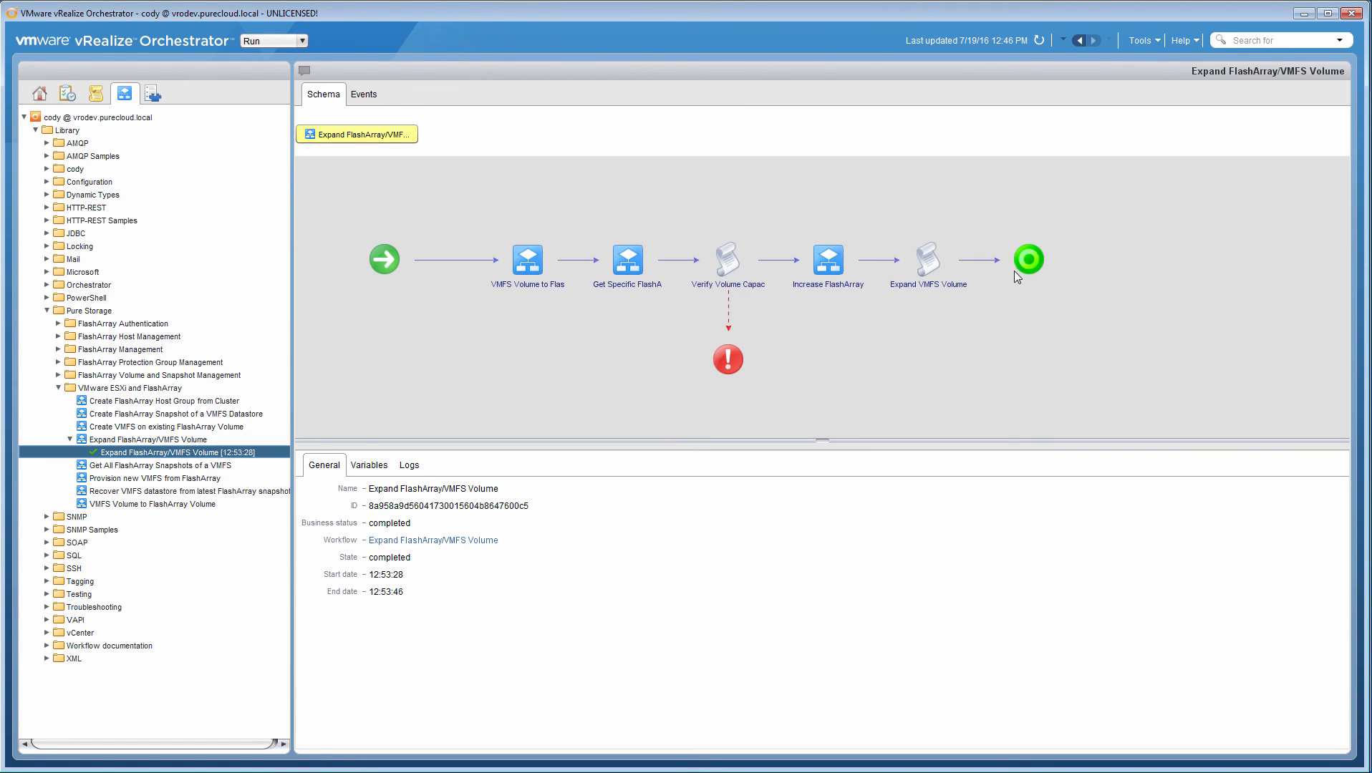
{"action": "left_click", "coordinate": [409, 466]}
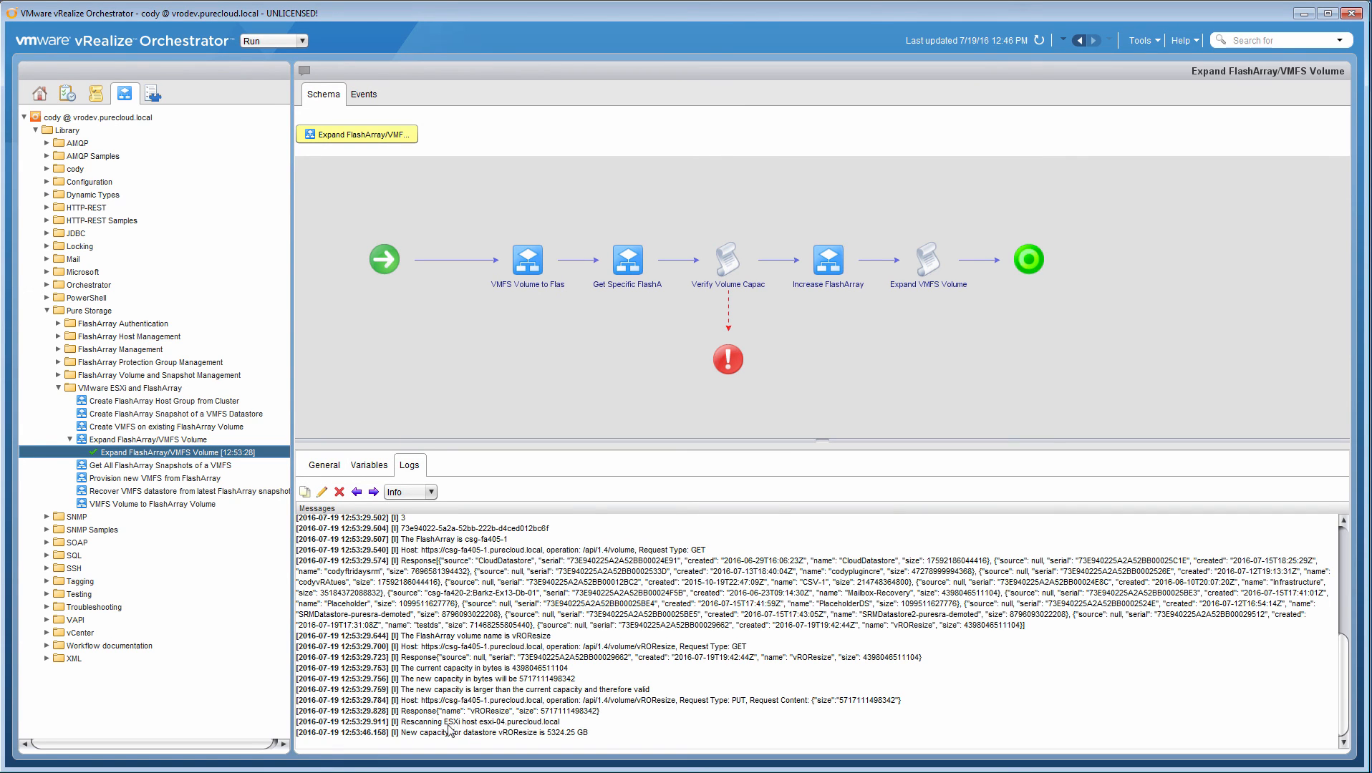
{"action": "left_click_drag", "start_coordinate": [418, 737], "coordinate": [554, 741]}
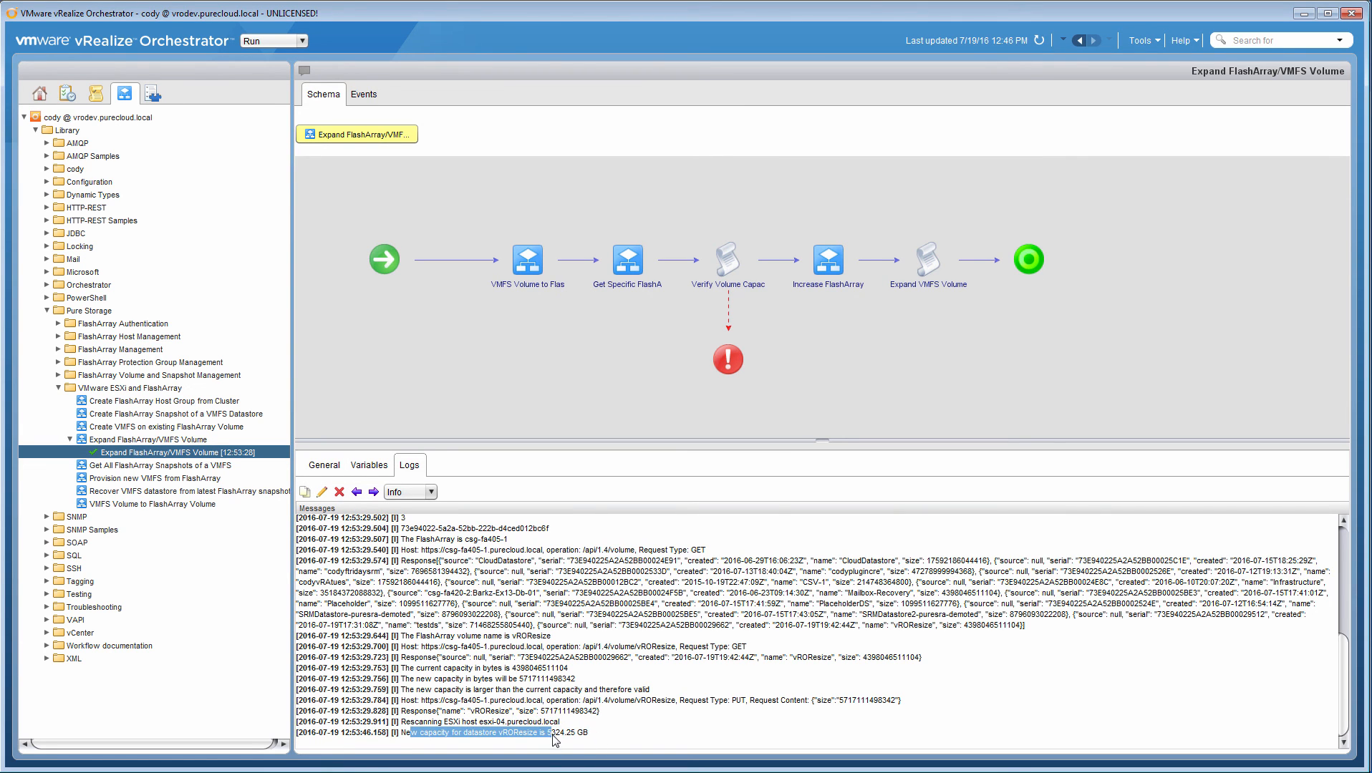
{"action": "left_click", "coordinate": [586, 744]}
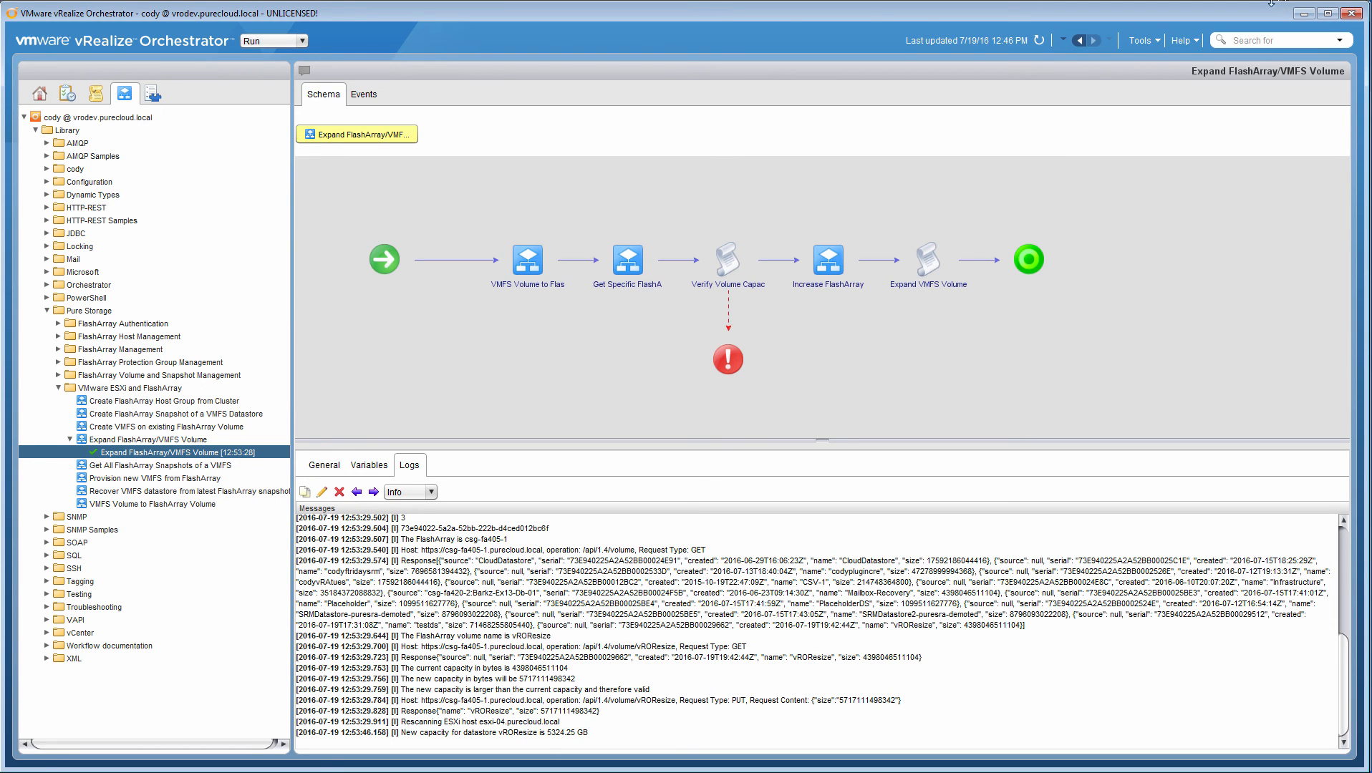
Step: Return to the vSphere Web Client, refresh it, and check the vROResize datastore's capacity in its summary and Pure Storage details
{"action": "left_click", "coordinate": [1301, 14]}
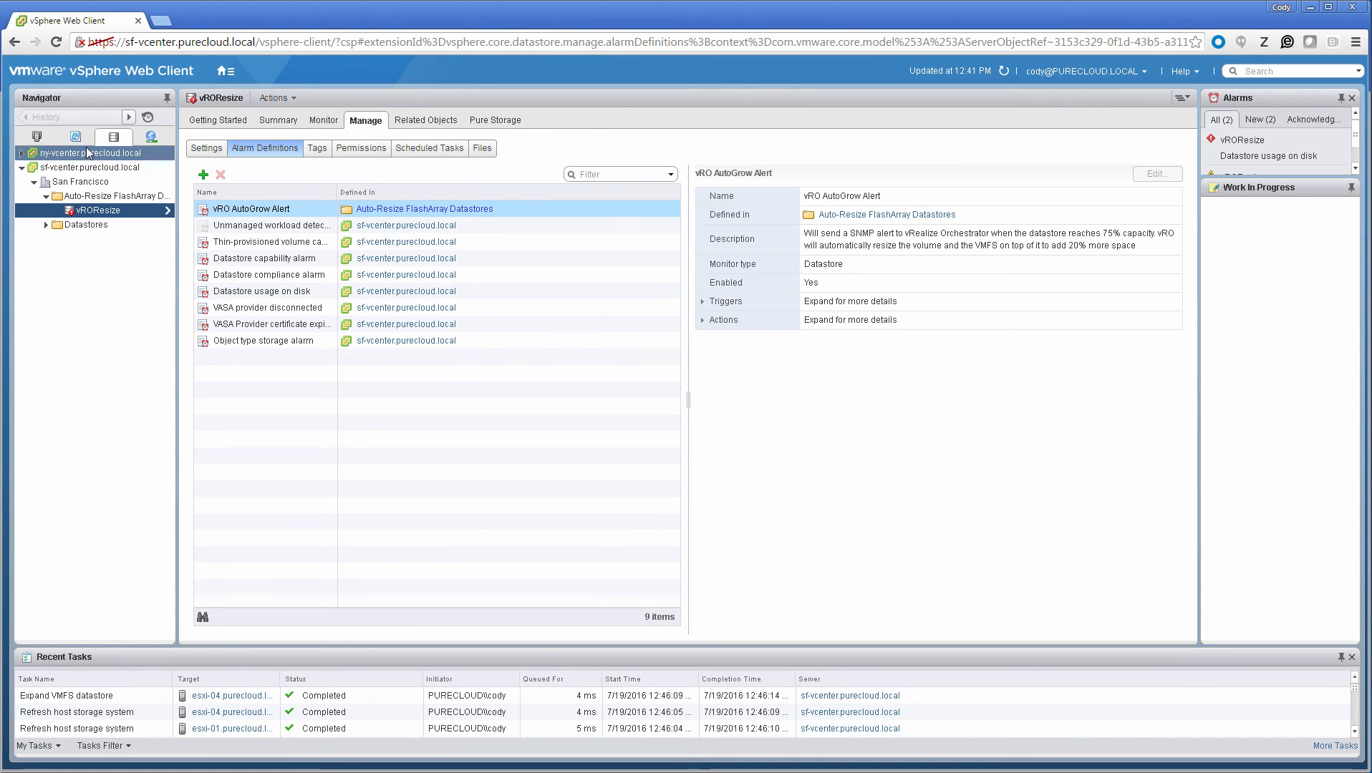
{"action": "left_click", "coordinate": [1004, 71]}
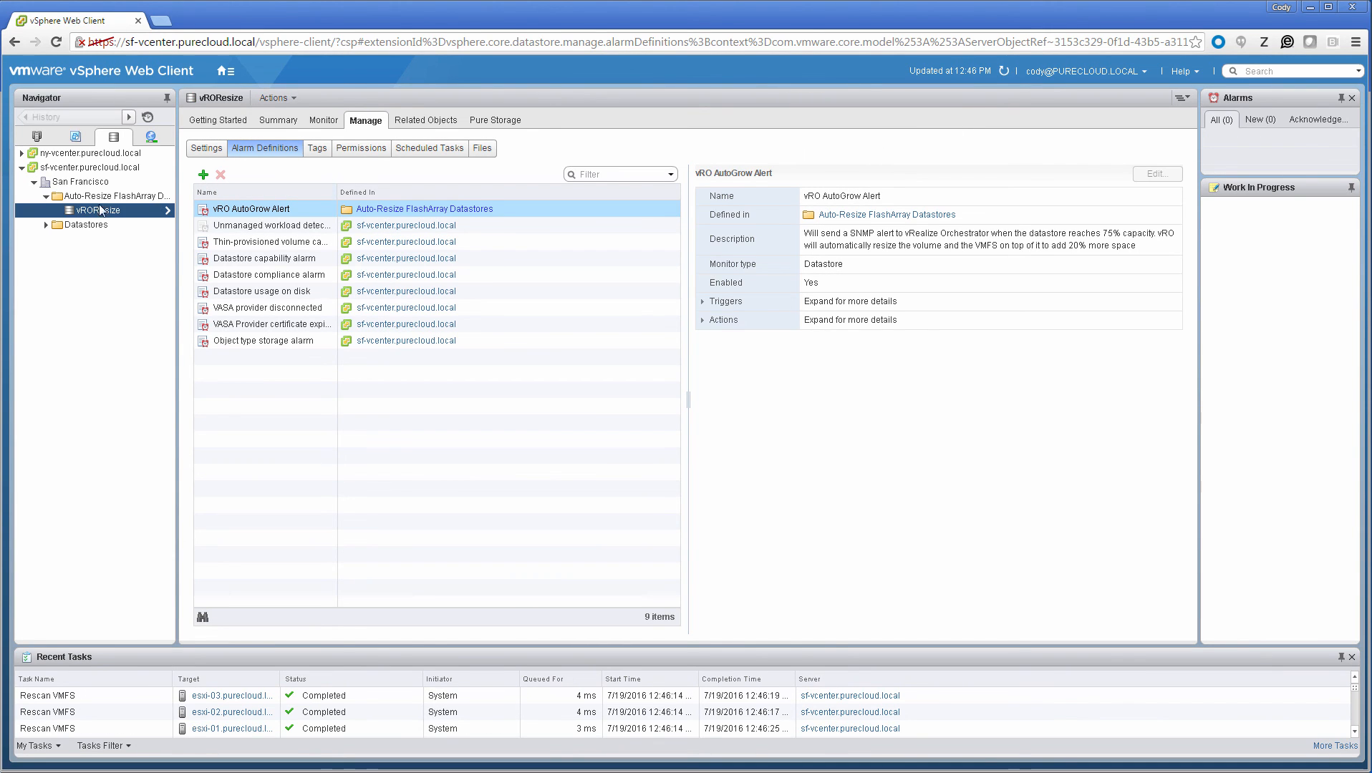
{"action": "left_click", "coordinate": [278, 119]}
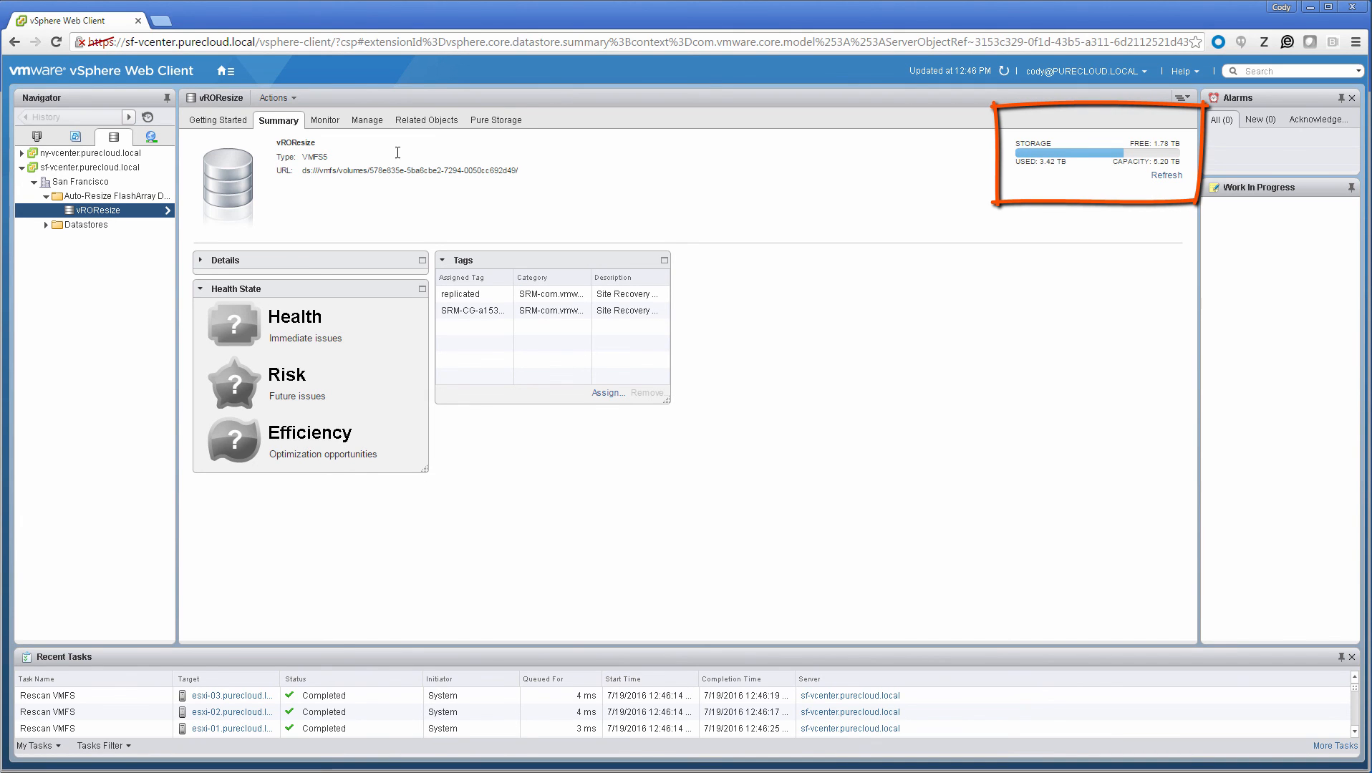
{"action": "left_click", "coordinate": [495, 120]}
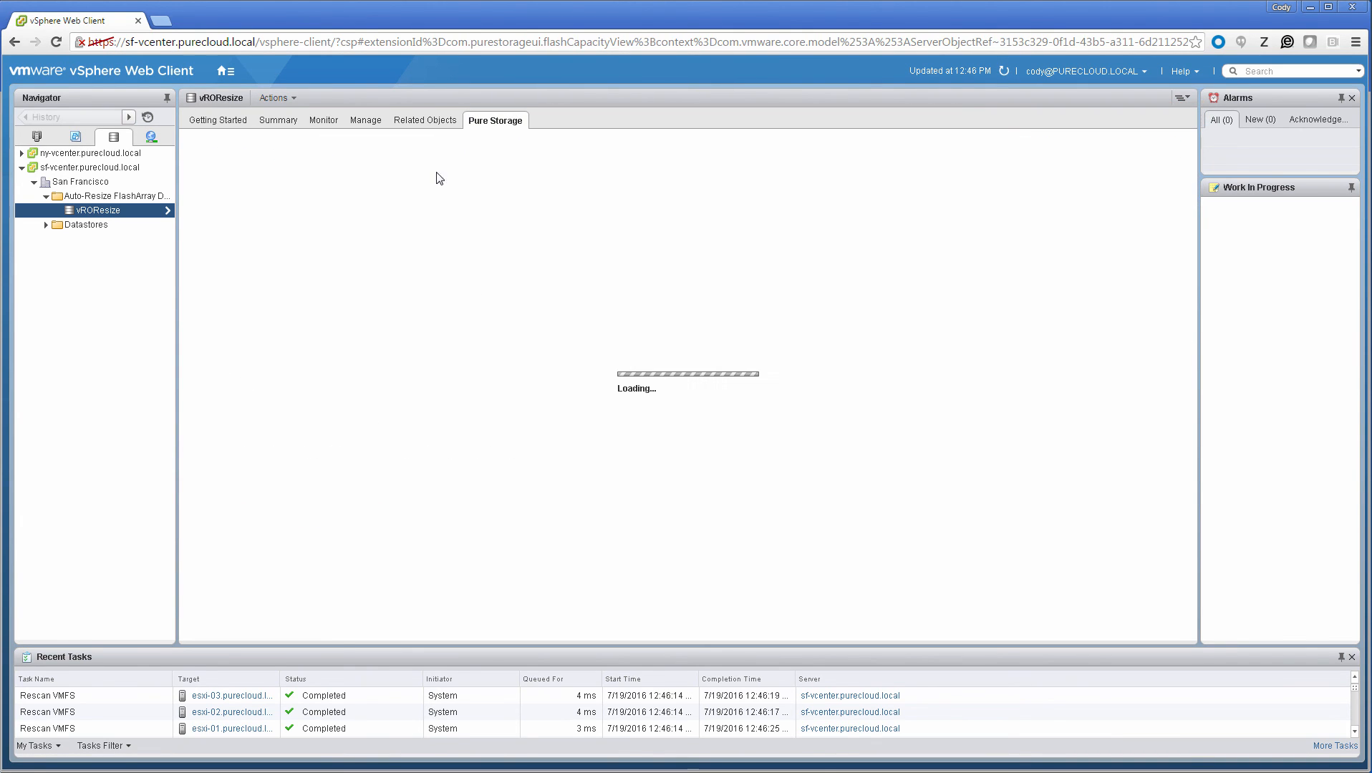